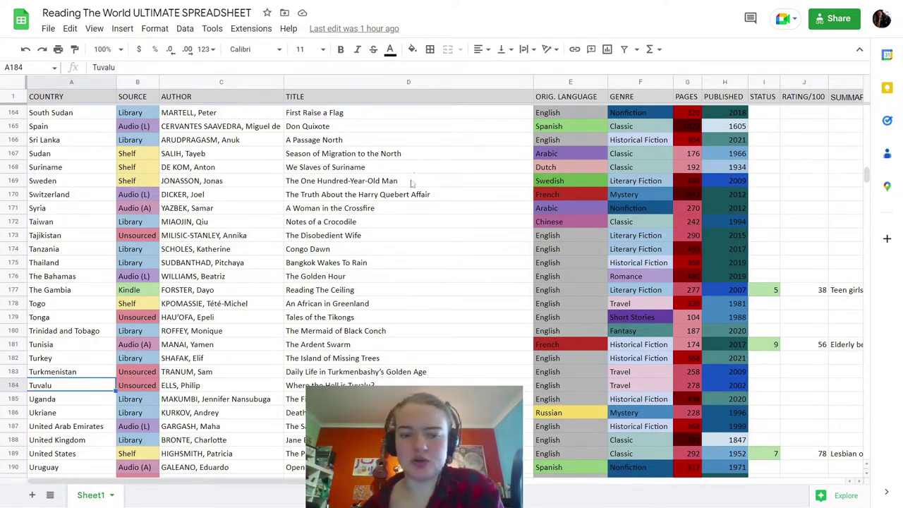
Point out the Library source entries, the title Chronicle in Stone, and the Afghanistan and Albania rows.
scroll(409, 191, "up", 20)
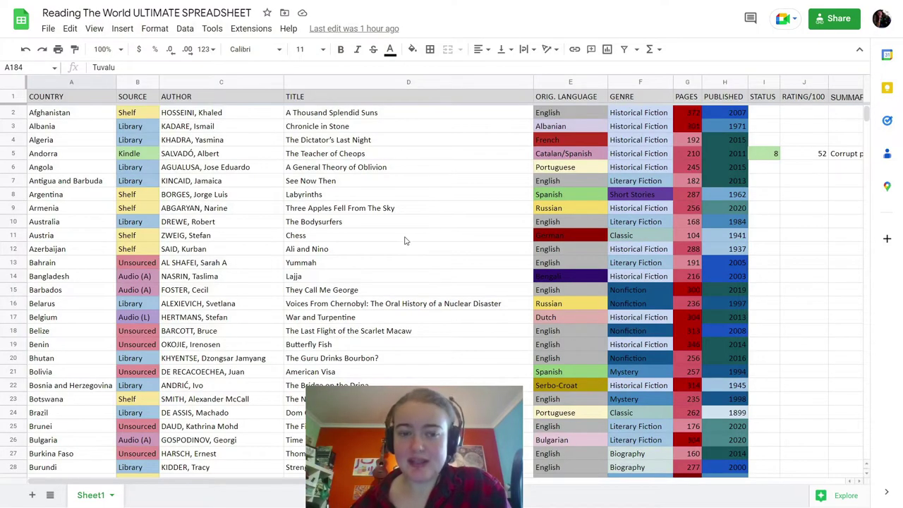
scroll(470, 248, "down", 5)
scroll(460, 256, "up", 5)
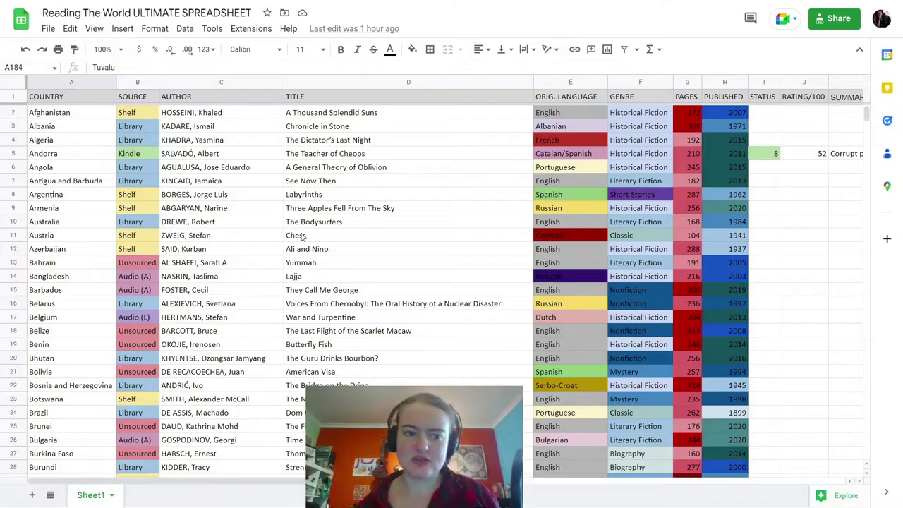
left_click(136, 126)
left_click(139, 139)
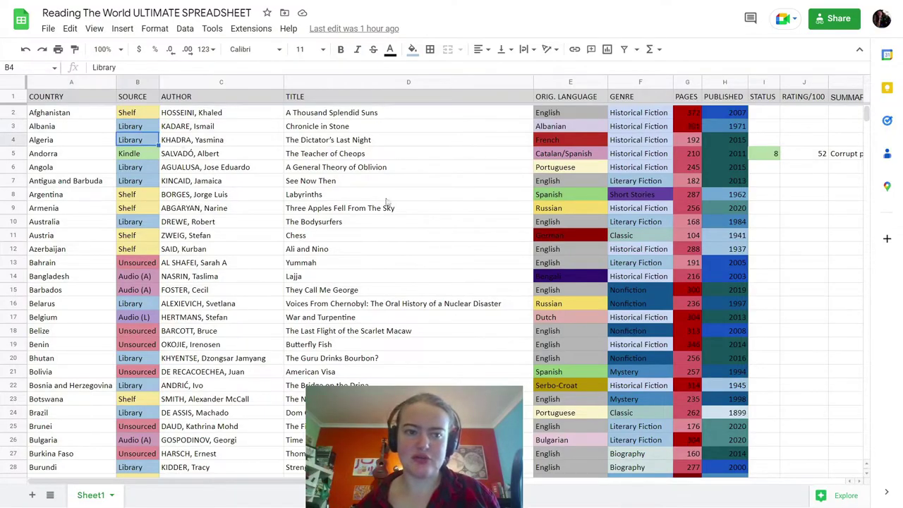
left_click(450, 128)
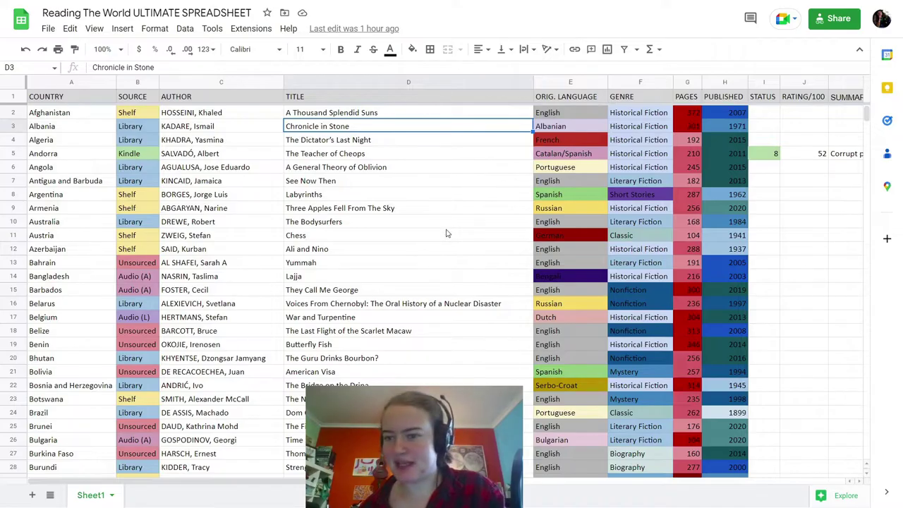
left_click(82, 115)
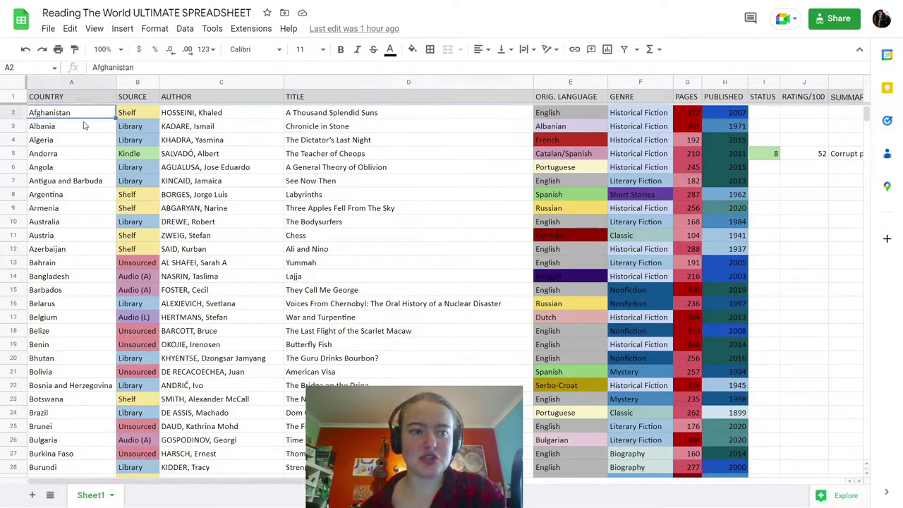
left_click(84, 127)
left_click(72, 113)
left_click(78, 126)
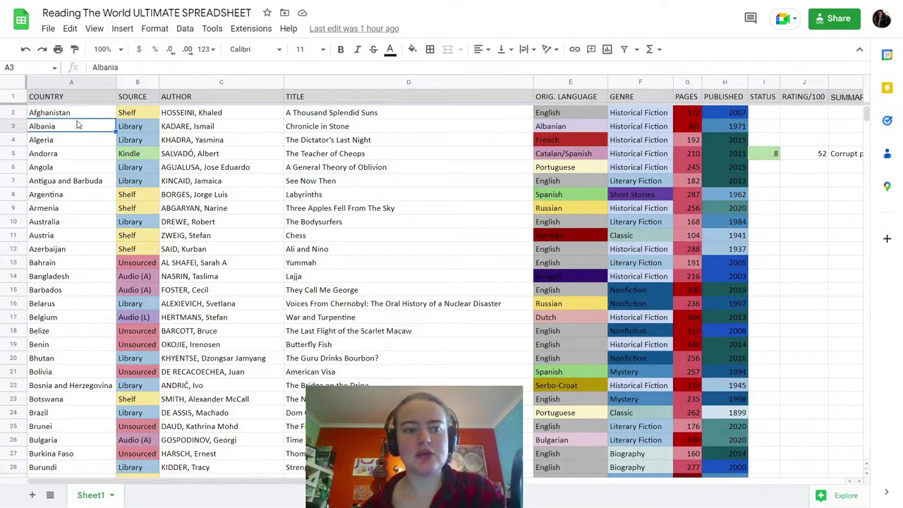
left_click(72, 113)
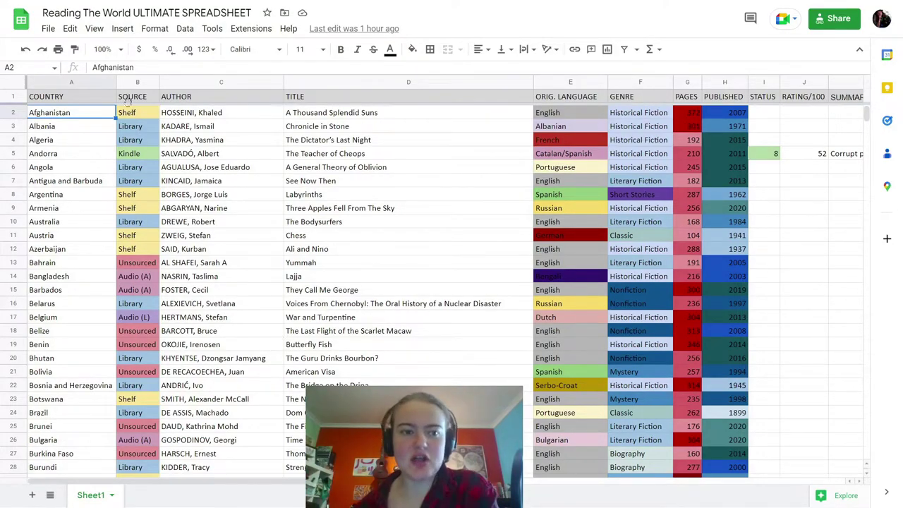
Sort the whole sheet A→Z by the SOURCE column (column B).
left_click(144, 103)
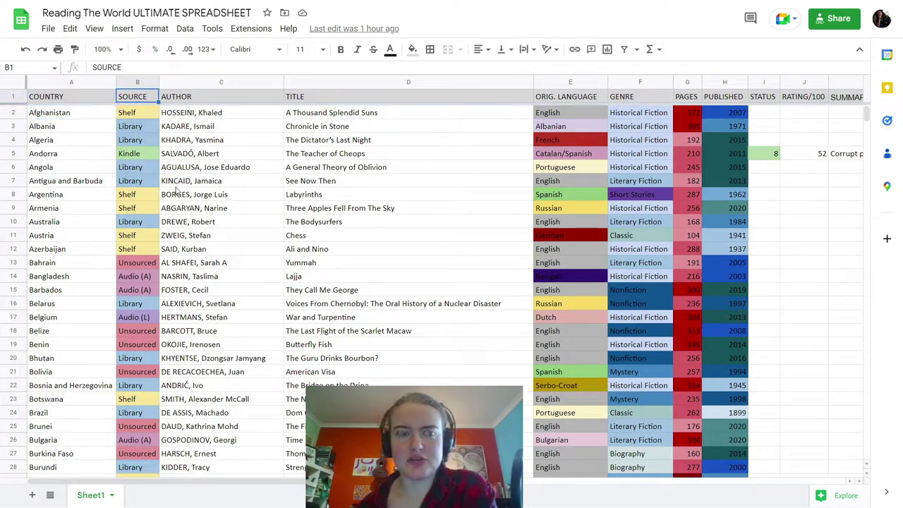
left_click(137, 83)
scroll(141, 174, "down", 20)
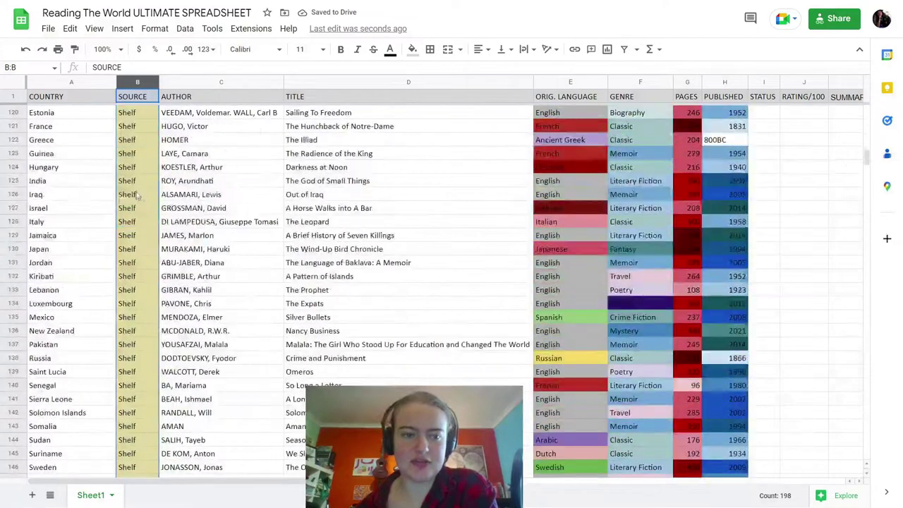
scroll(142, 175, "up", 20)
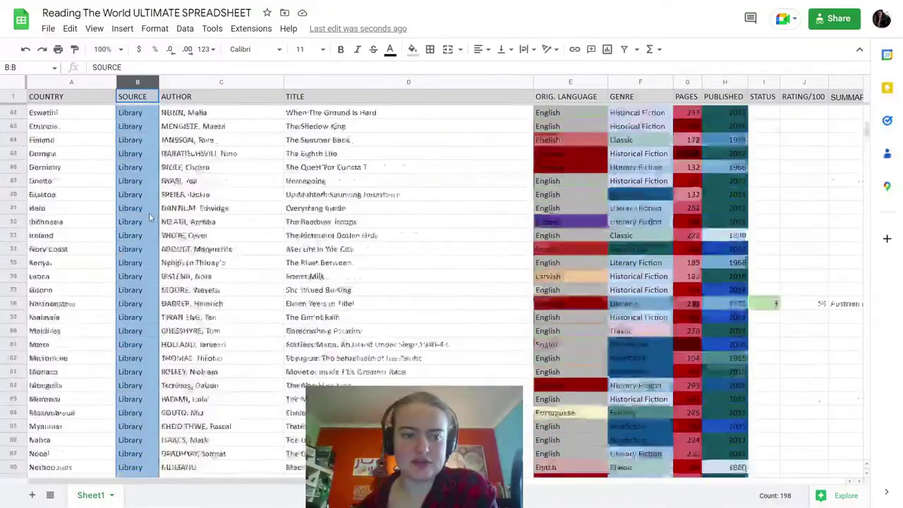
scroll(144, 212, "up", 3)
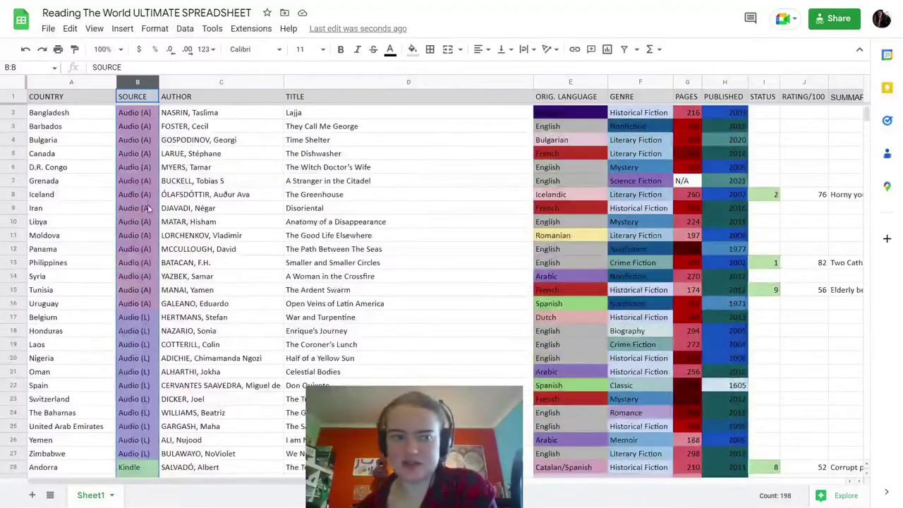
Review the Audio (A) books, such as Bangladesh, Barbados and Grenada, and select A2:A16 to count fifteen.
left_click(126, 113)
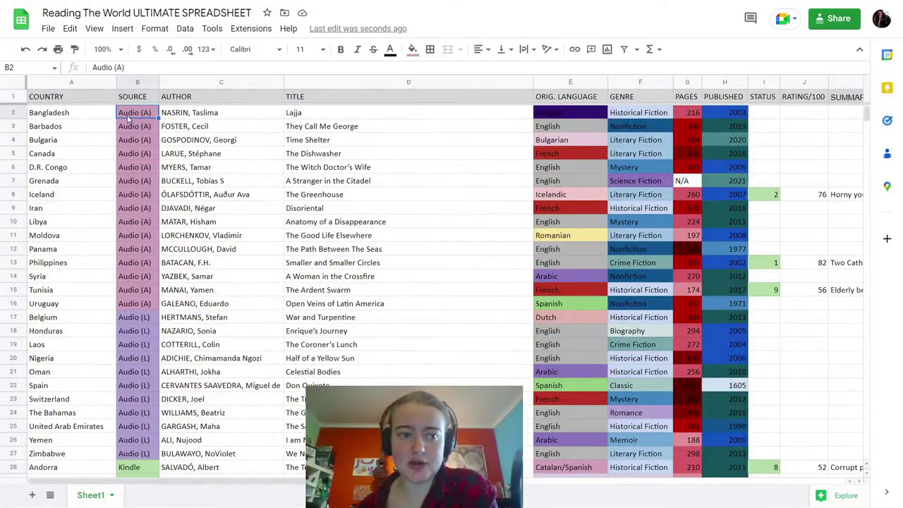
left_click(130, 302)
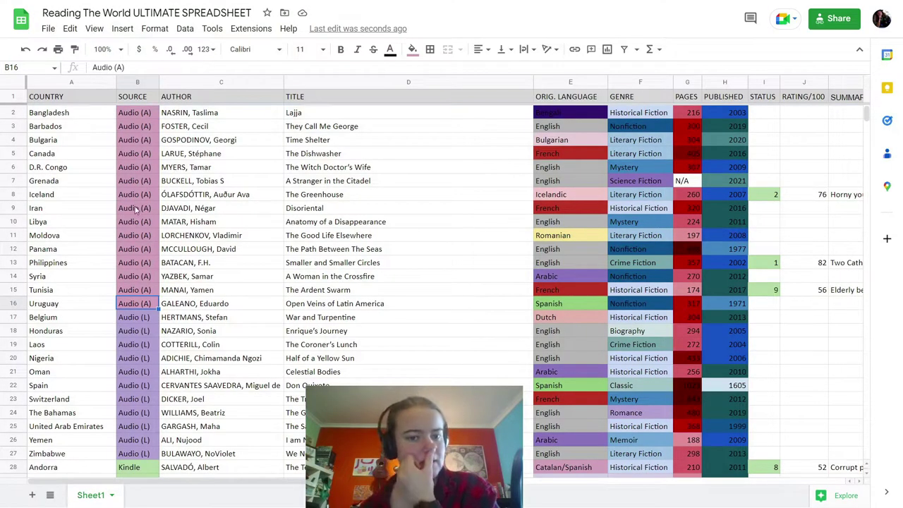
left_click(90, 180)
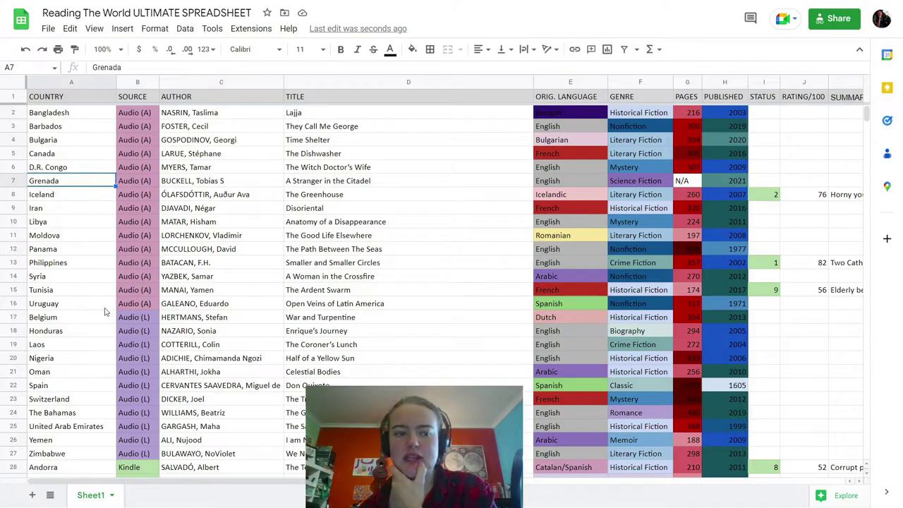
left_click(91, 116)
left_click(89, 129)
left_click(92, 182)
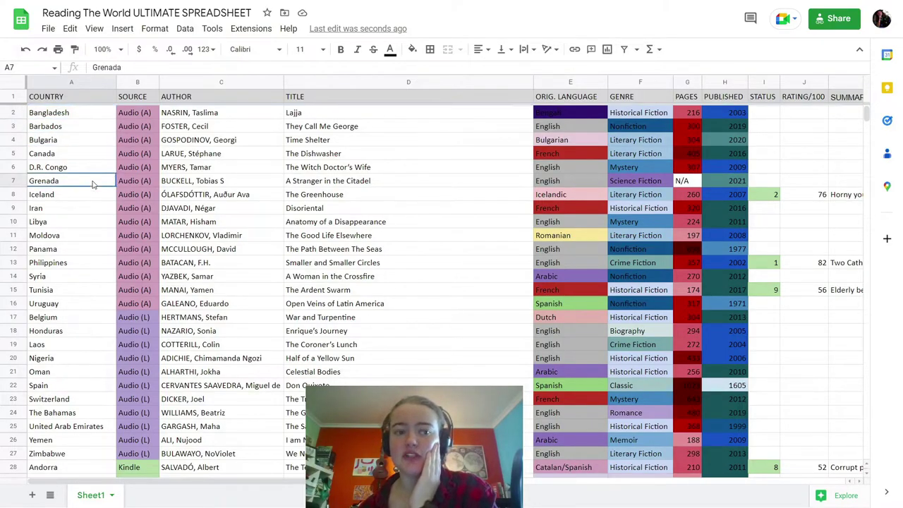
left_click_drag(94, 303, 94, 114)
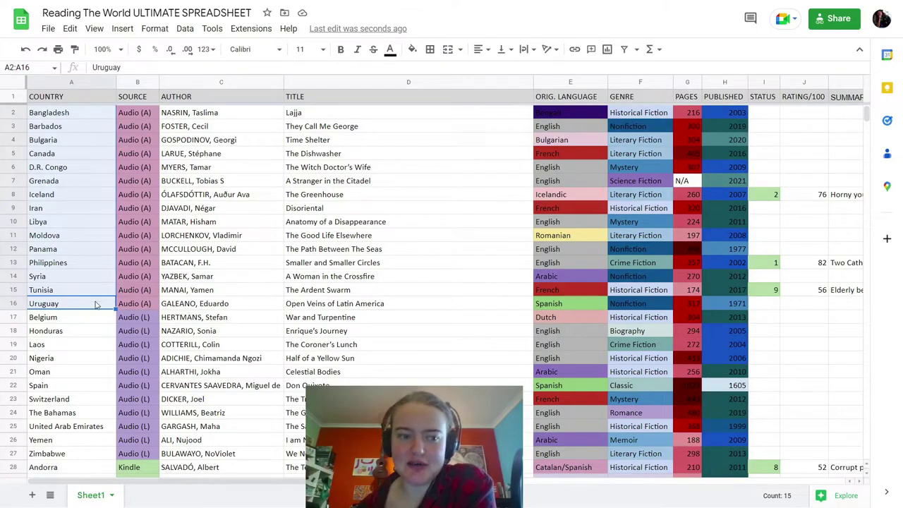
left_click(191, 276)
left_click(129, 319)
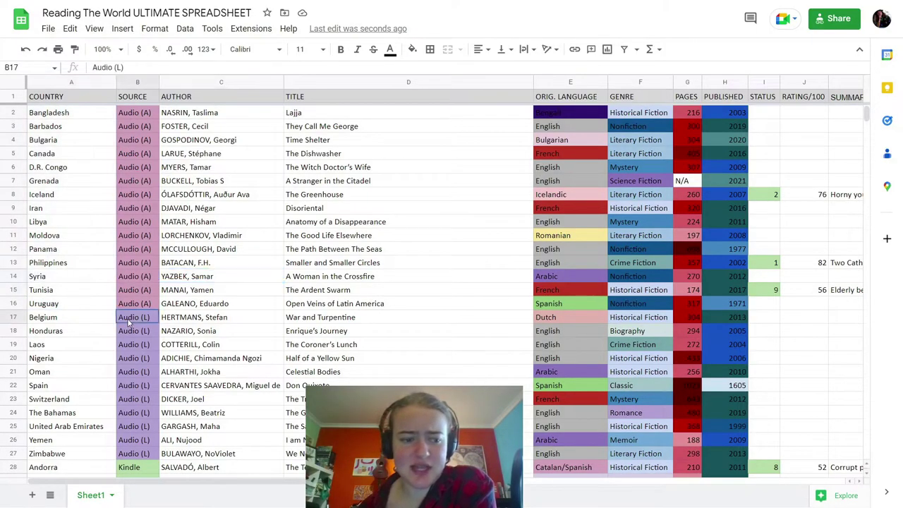
left_click_drag(136, 321, 136, 455)
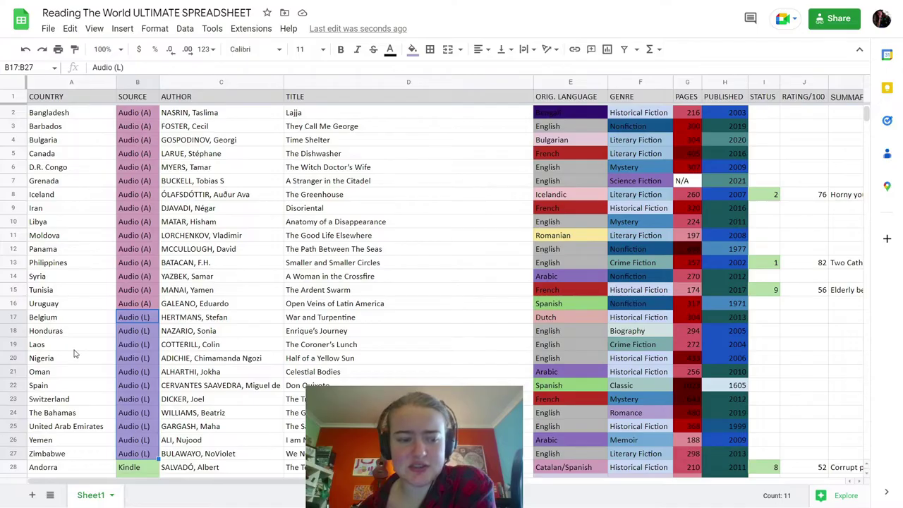
scroll(275, 325, "down", 3)
scroll(269, 276, "down", 2)
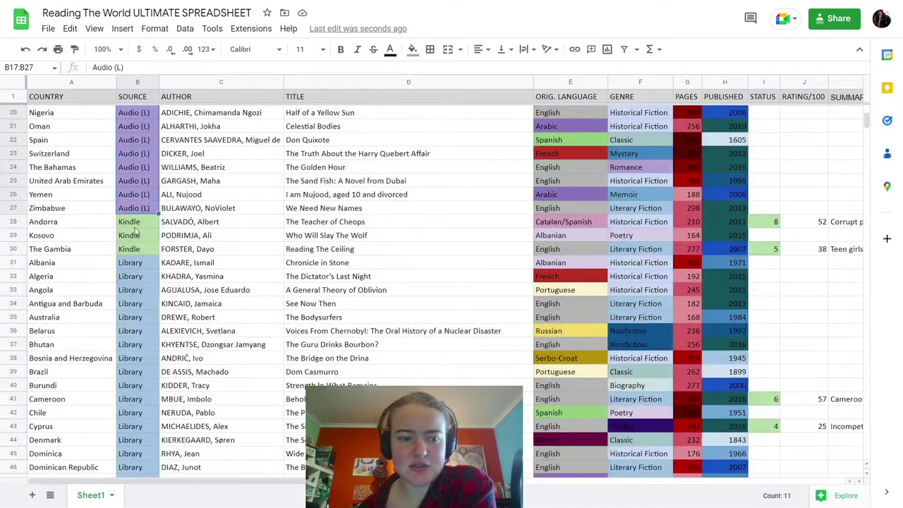
left_click(130, 222)
left_click(91, 223)
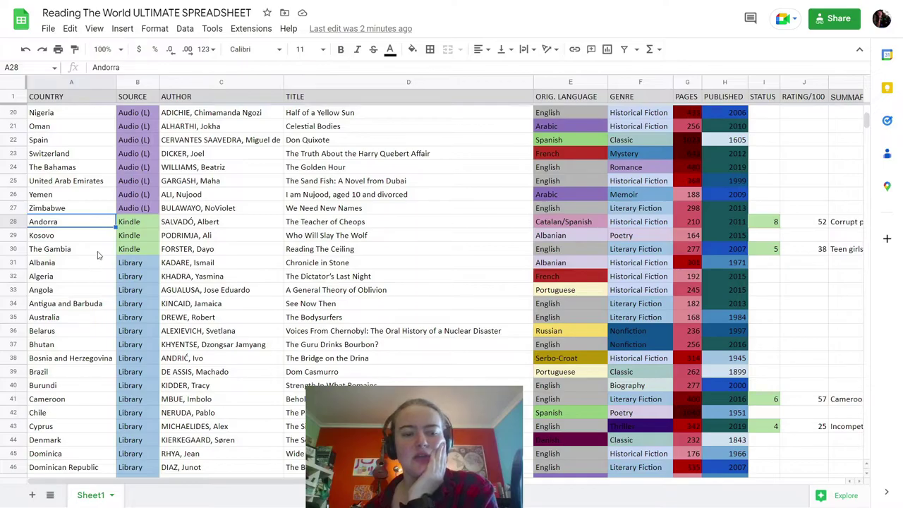
left_click(99, 253)
left_click(93, 224)
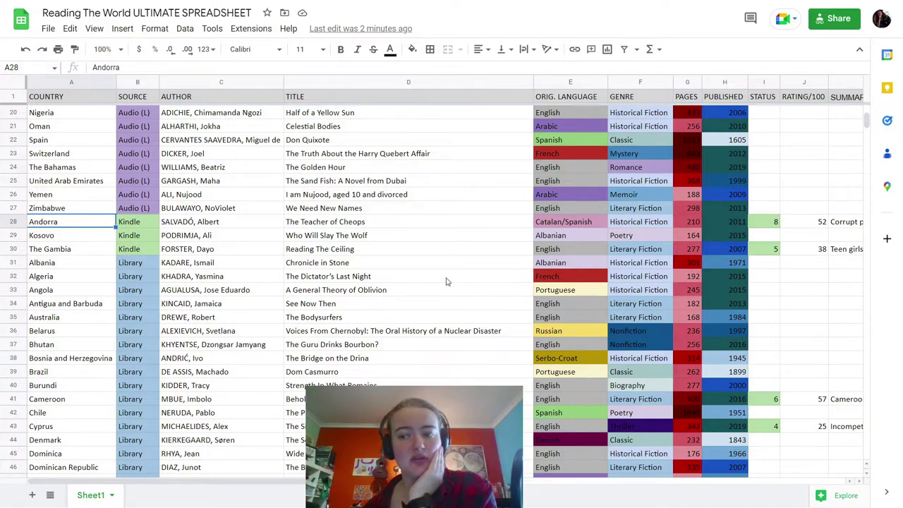
left_click(94, 239)
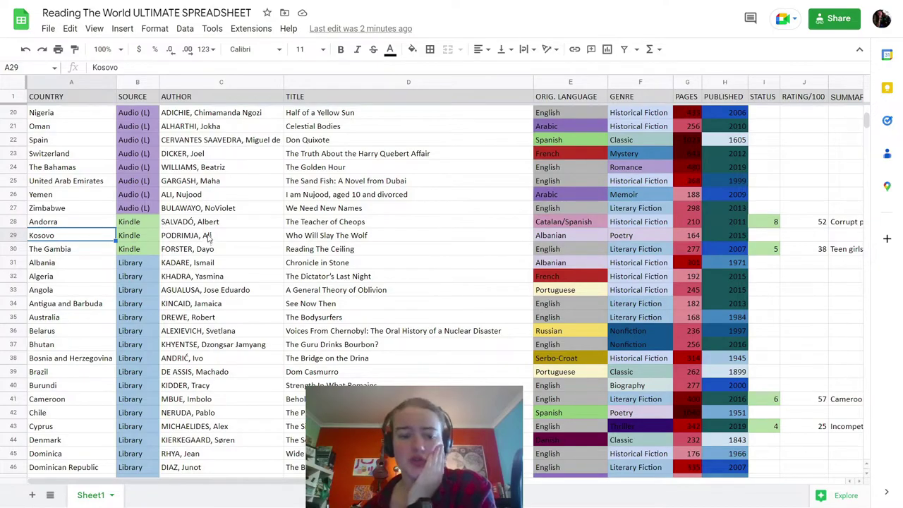
left_click(243, 236)
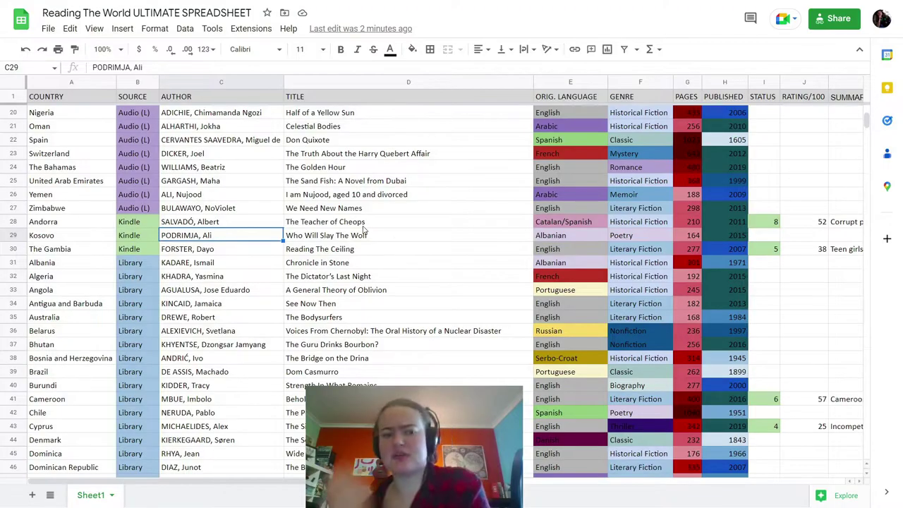
left_click(89, 240)
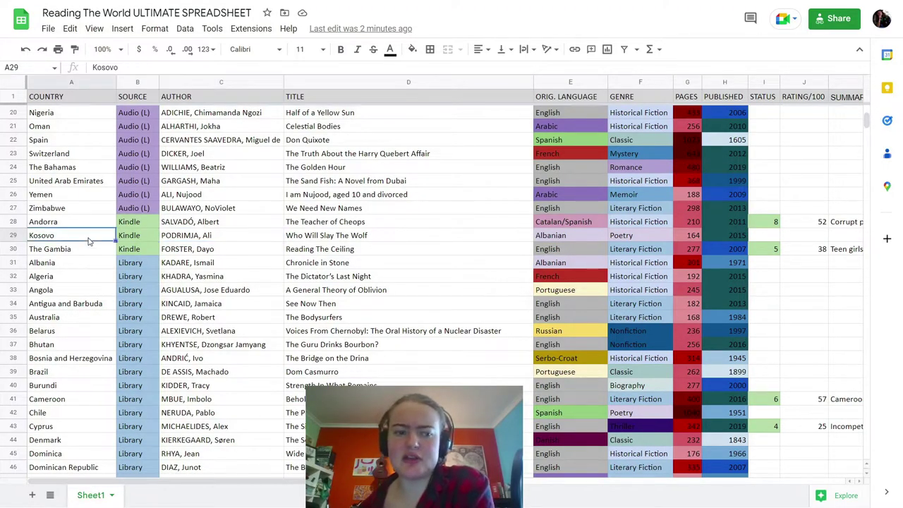
left_click(244, 235)
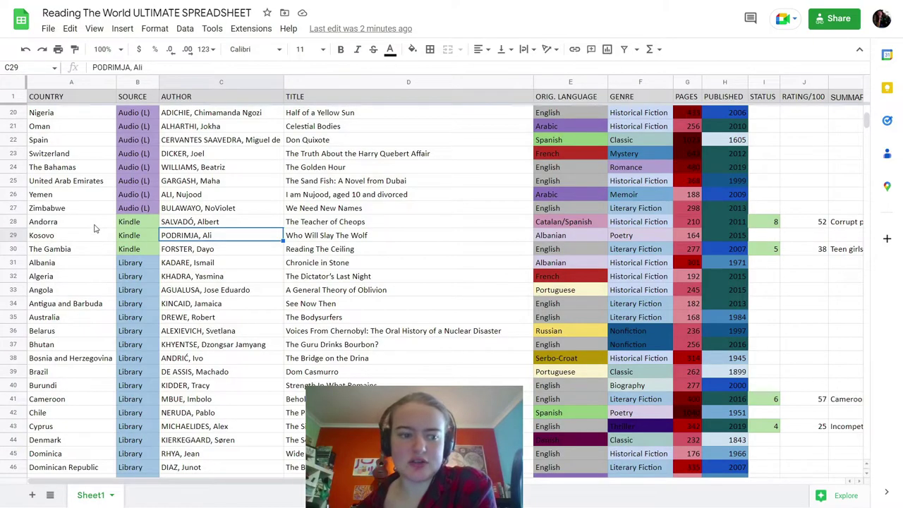
left_click(389, 240)
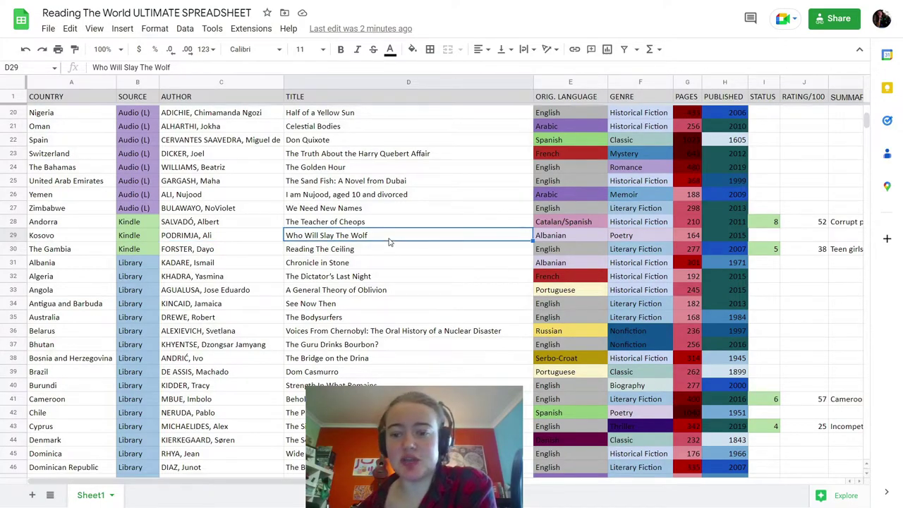
left_click(242, 237)
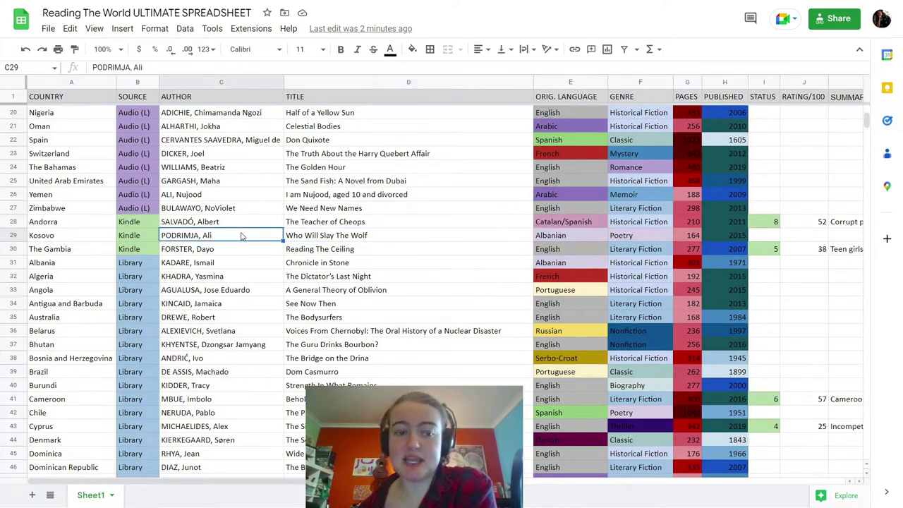
scroll(334, 308, "down", 3)
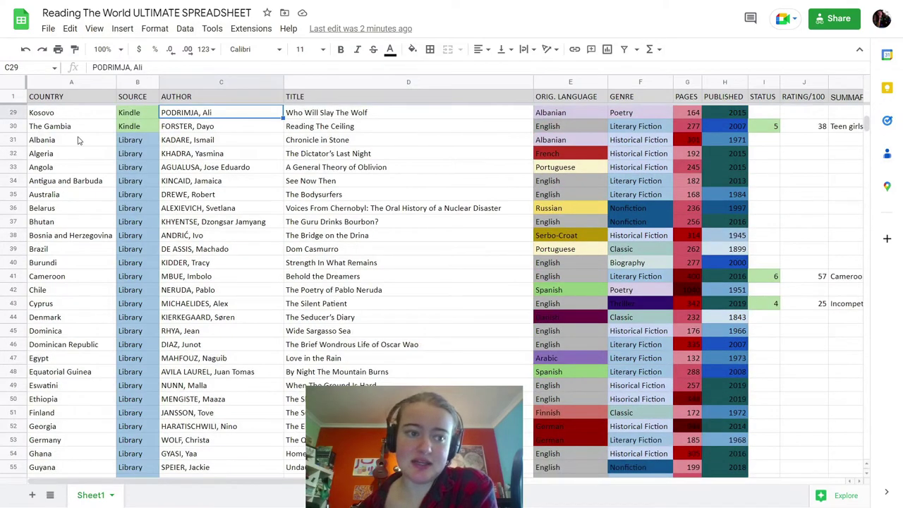
left_click(144, 140)
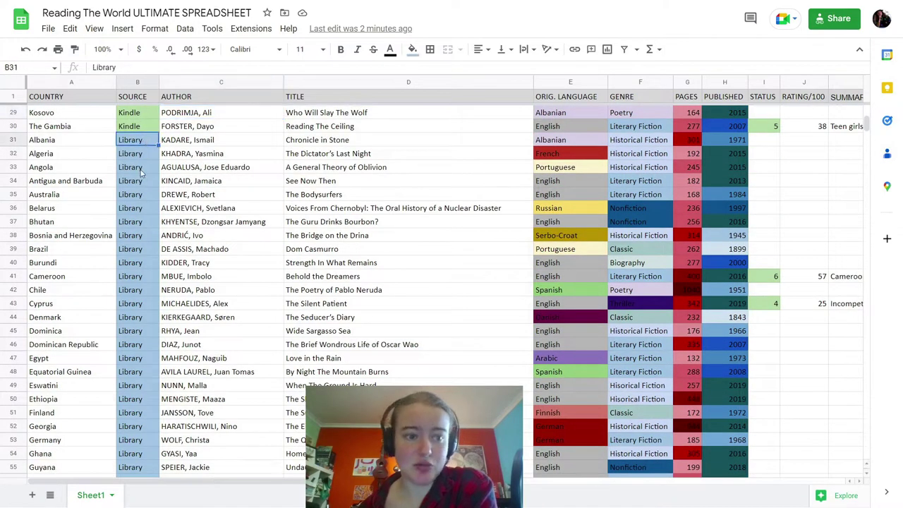
scroll(142, 172, "down", 18)
scroll(141, 172, "up", 20)
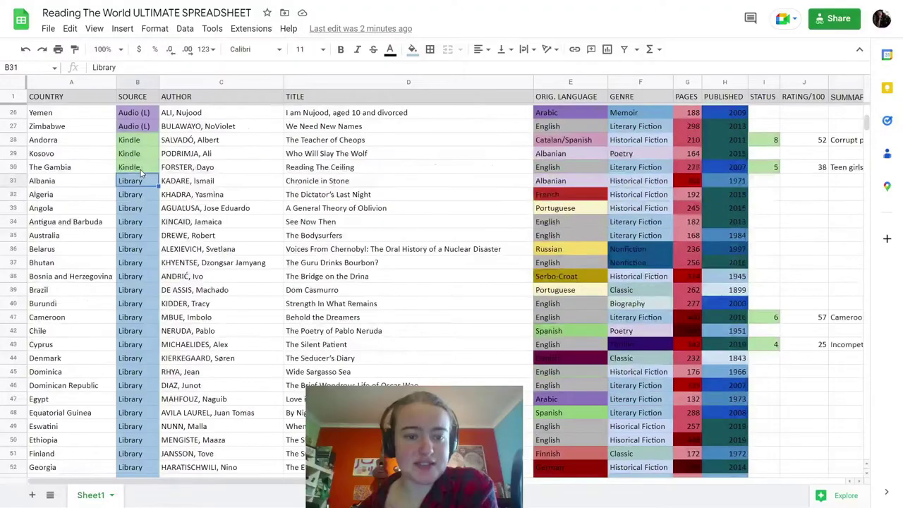
scroll(141, 172, "down", 1)
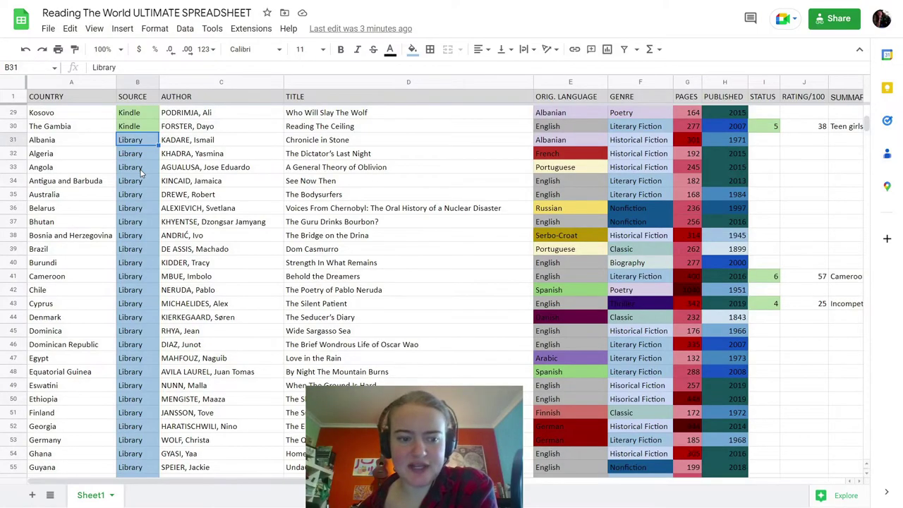
scroll(141, 173, "down", 18)
scroll(141, 172, "down", 17)
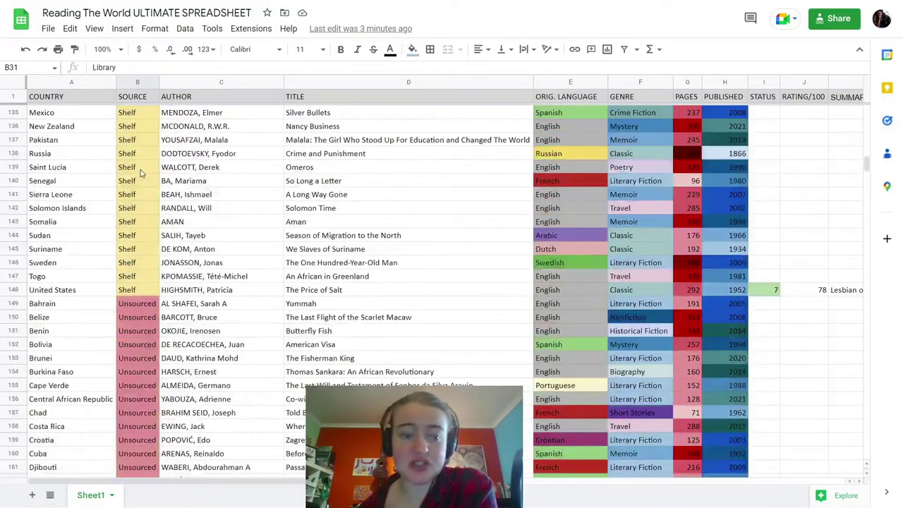
scroll(141, 172, "up", 11)
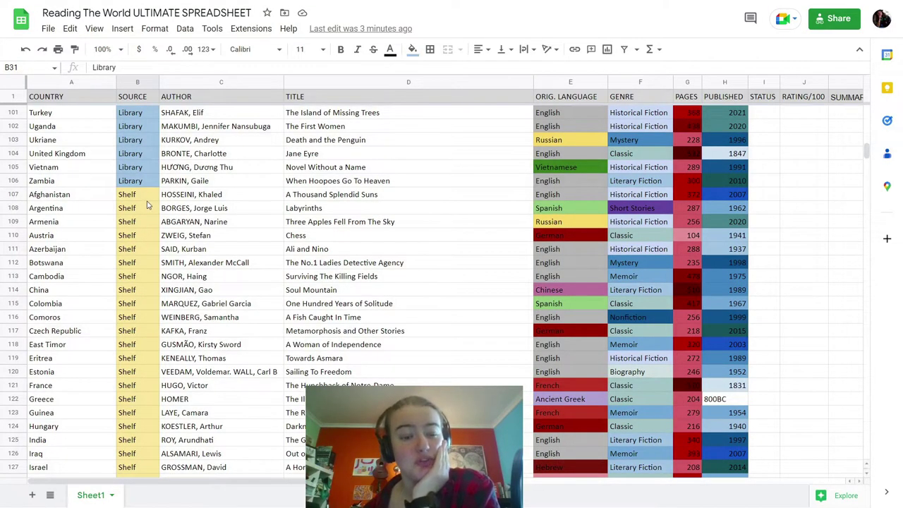
scroll(148, 204, "down", 1)
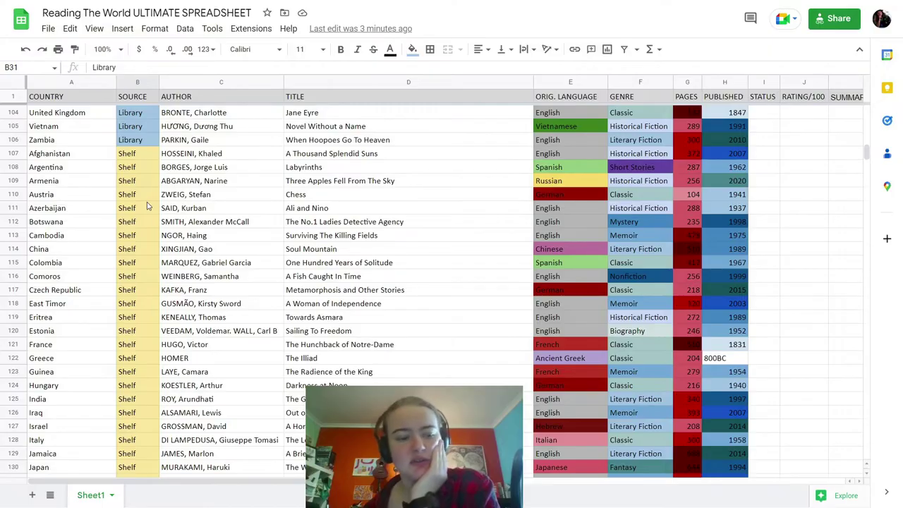
scroll(83, 344, "down", 7)
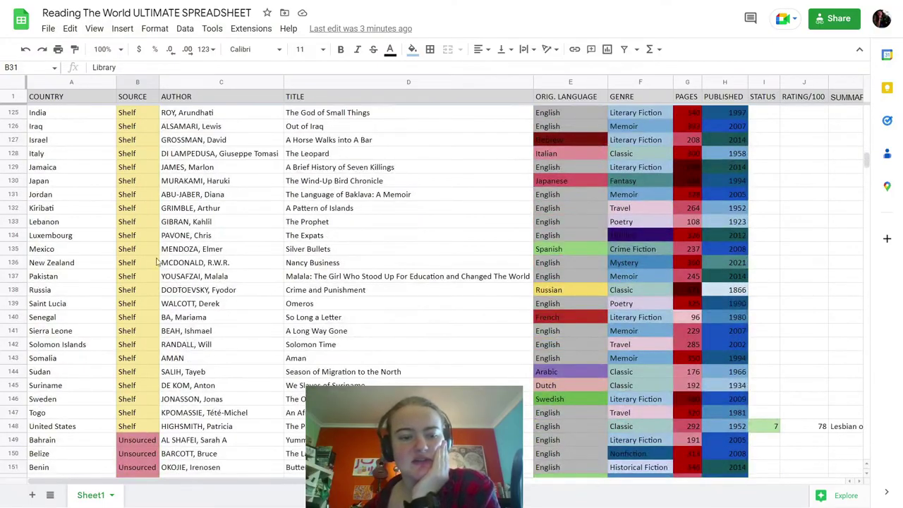
scroll(167, 280, "up", 1)
scroll(219, 319, "up", 2)
scroll(219, 319, "up", 5)
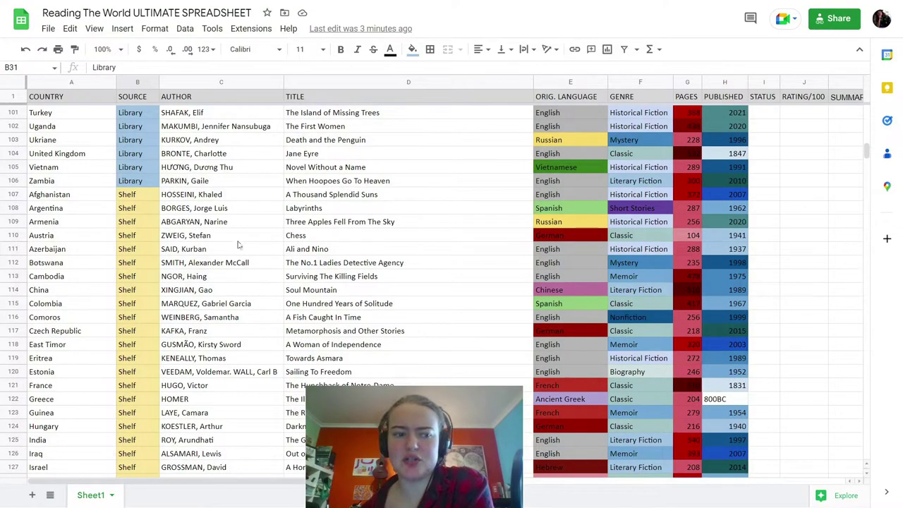
scroll(238, 244, "down", 20)
scroll(219, 243, "up", 15)
scroll(215, 244, "up", 3)
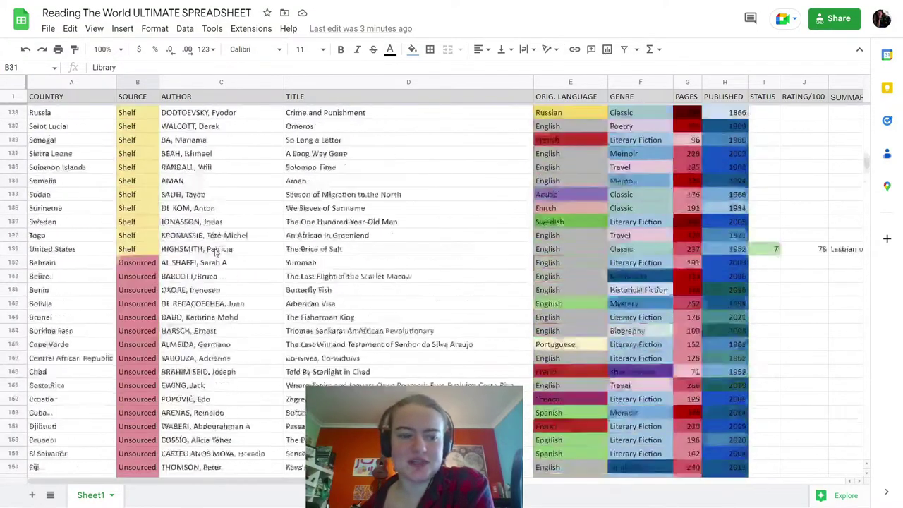
scroll(211, 244, "down", 1)
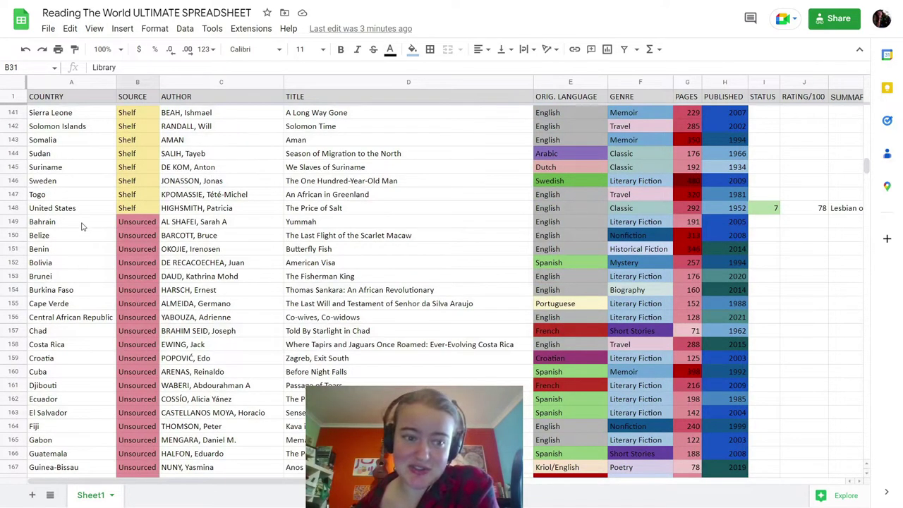
left_click(82, 224)
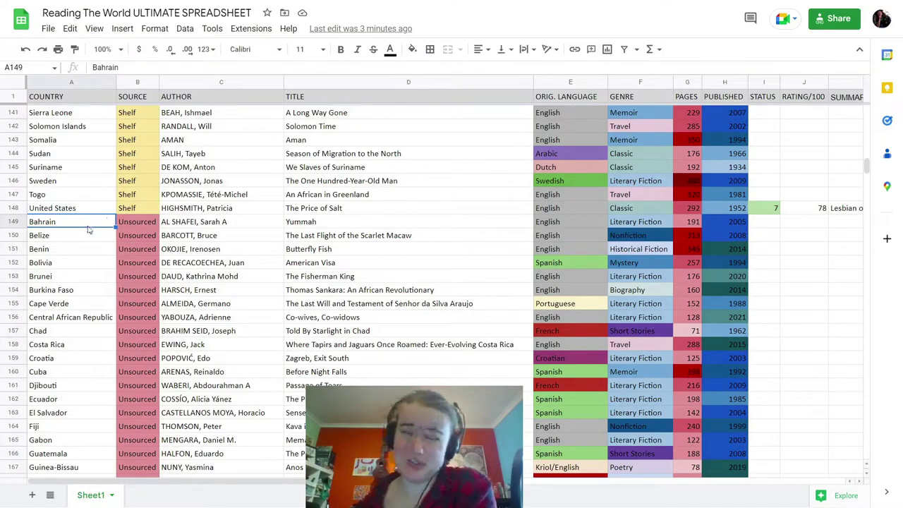
Select the Unsourced countries in A149:A198, Bahrain to Venezuela, so the status bar shows Count: 50.
scroll(94, 235, "down", 2)
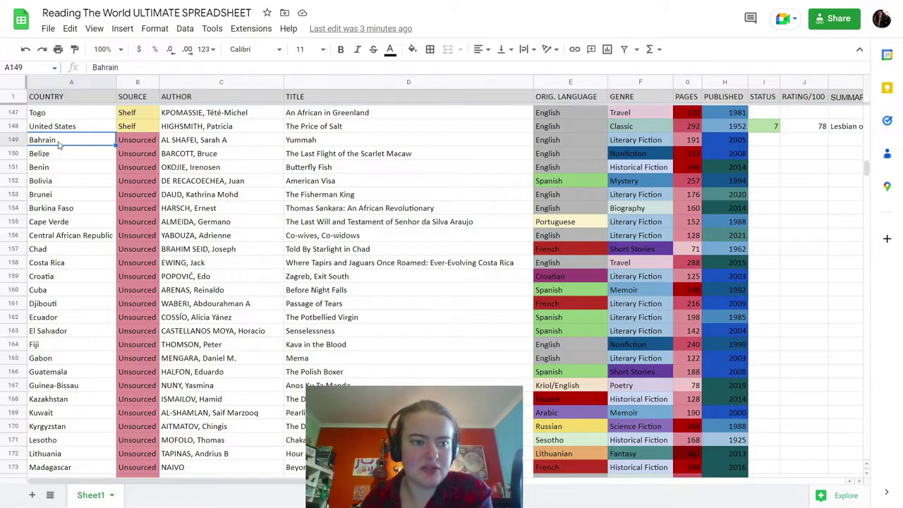
left_click_drag(57, 139, 94, 435)
scroll(78, 276, "down", 9)
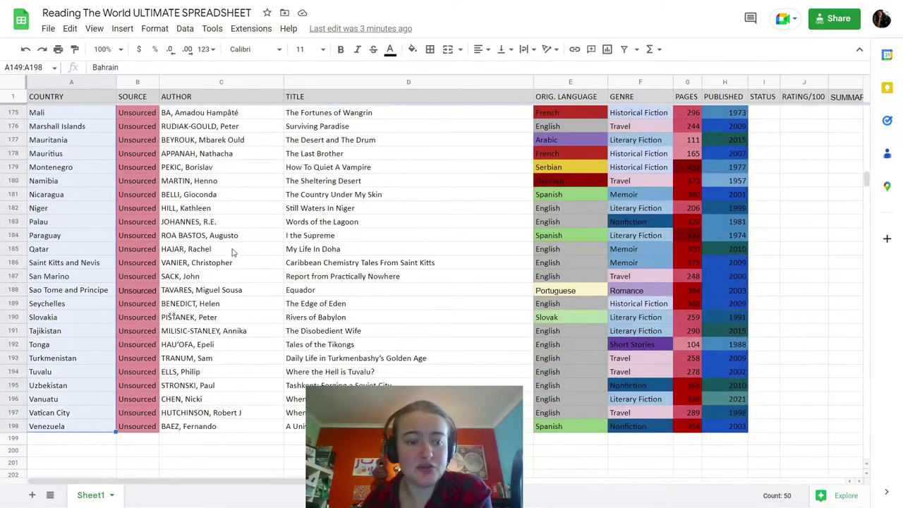
scroll(249, 319, "up", 3)
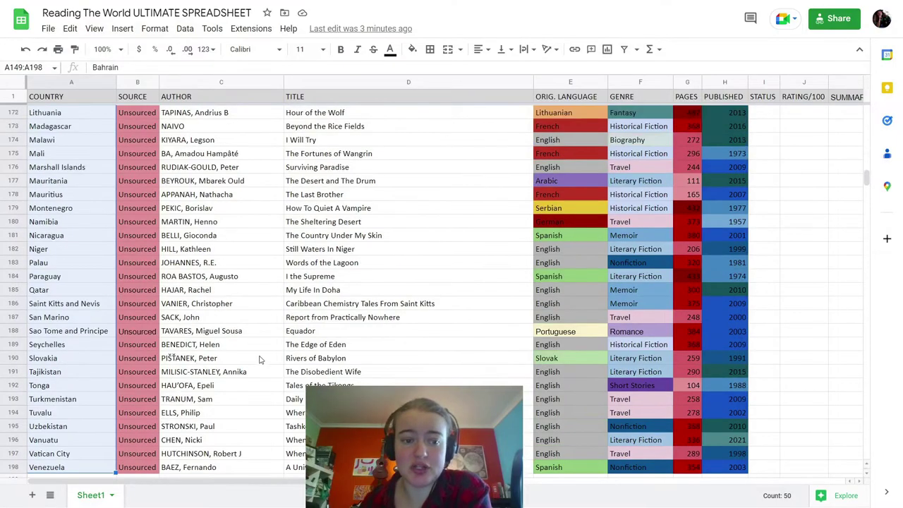
scroll(325, 316, "up", 7)
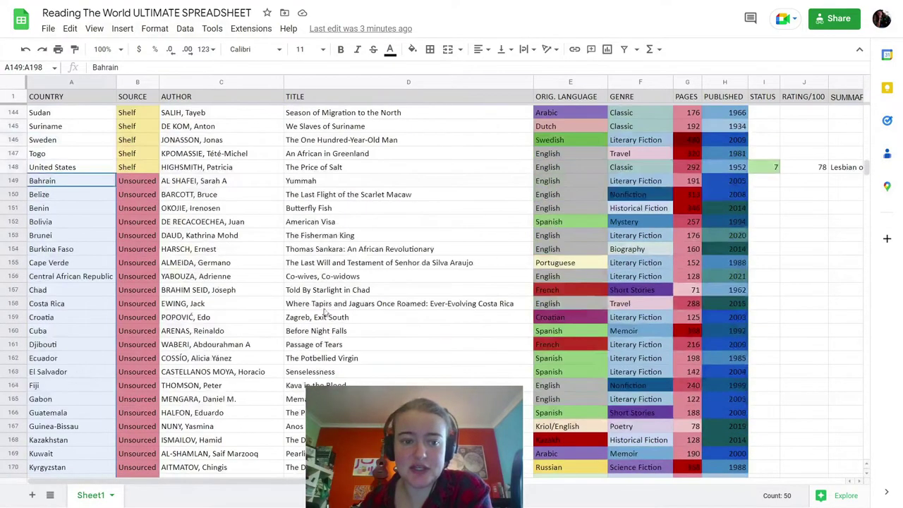
scroll(264, 273, "down", 1)
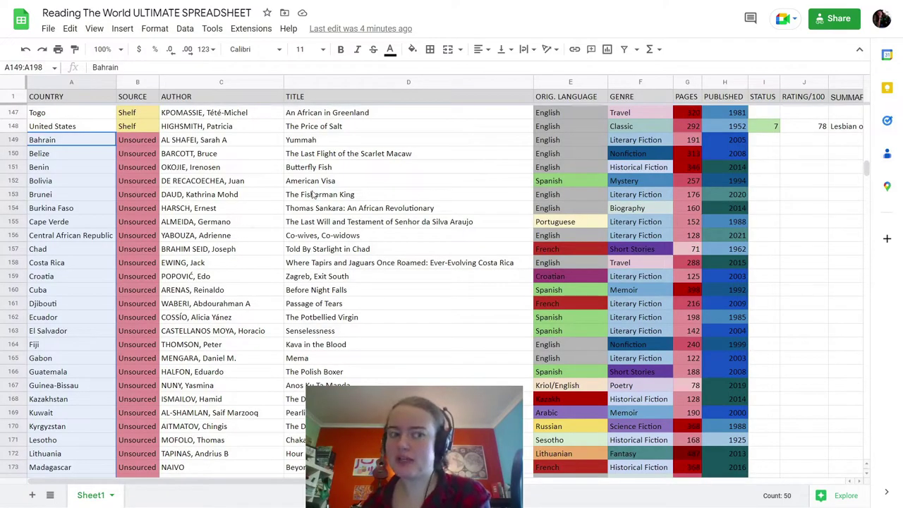
scroll(67, 192, "down", 4)
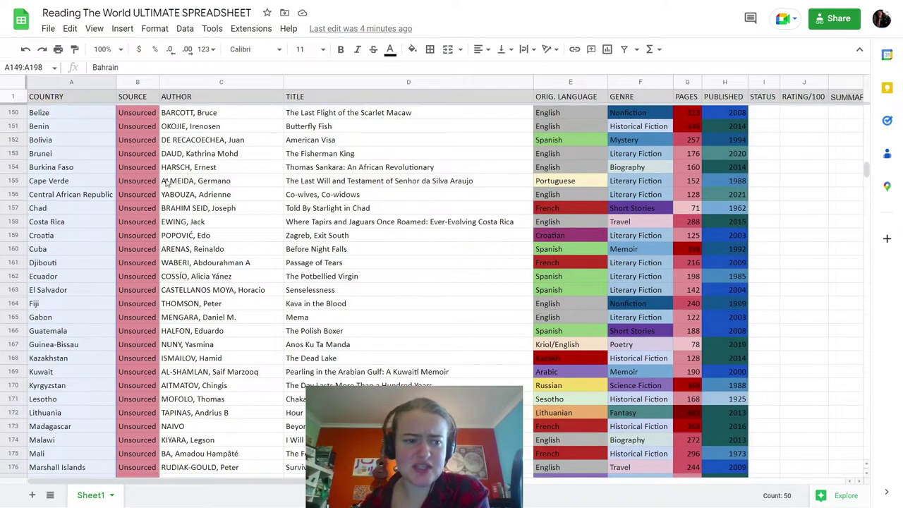
scroll(81, 253, "down", 4)
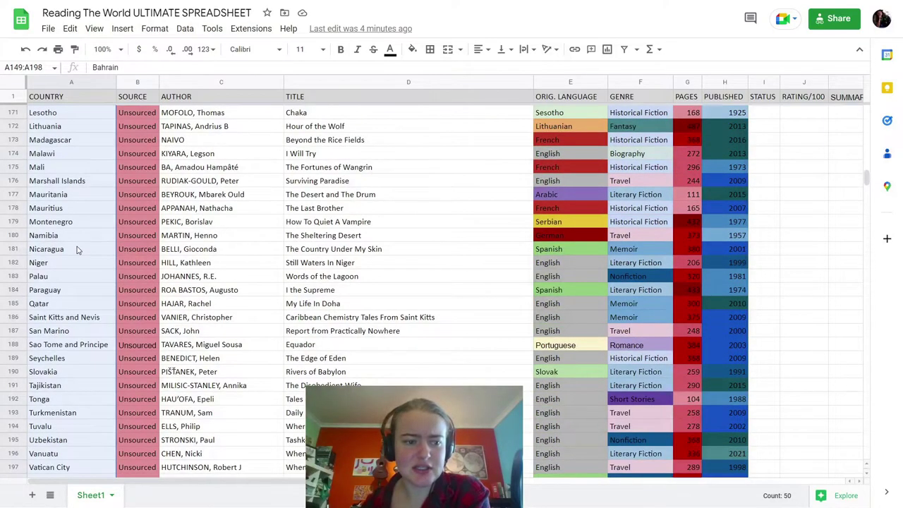
scroll(78, 250, "down", 1)
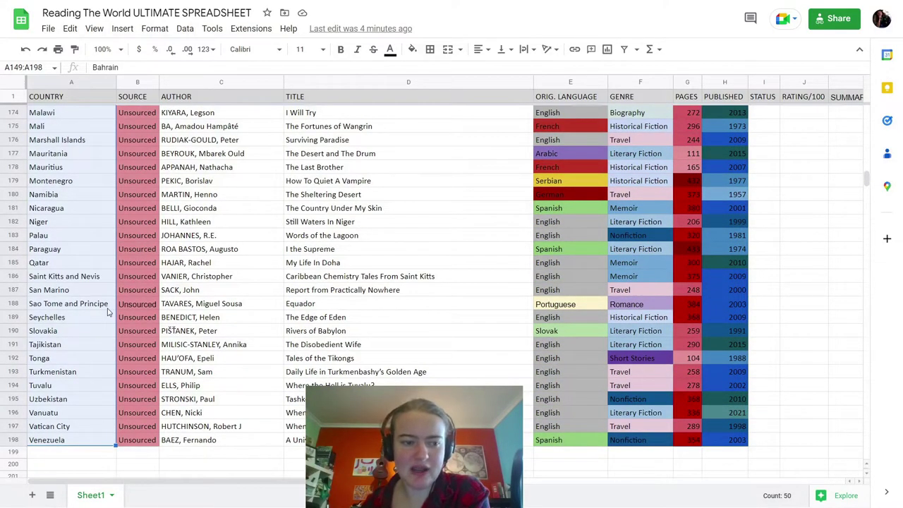
scroll(77, 388, "up", 1)
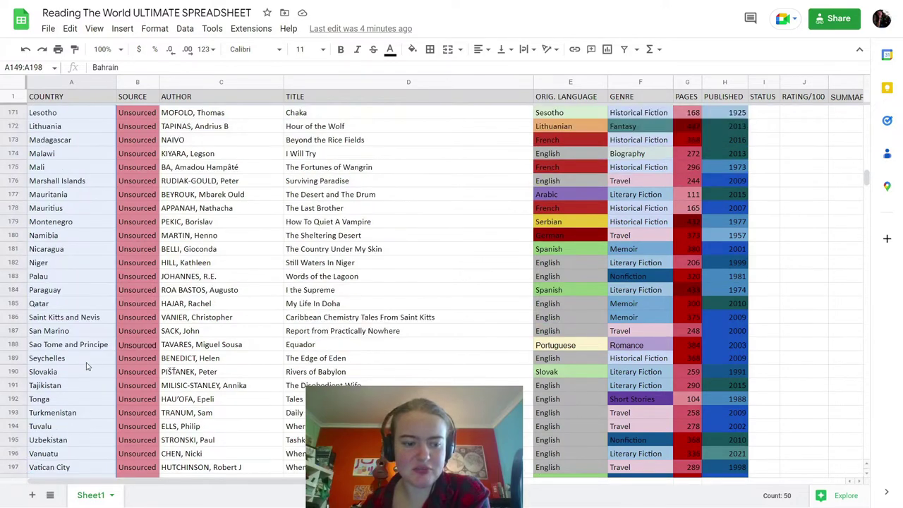
scroll(87, 367, "down", 1)
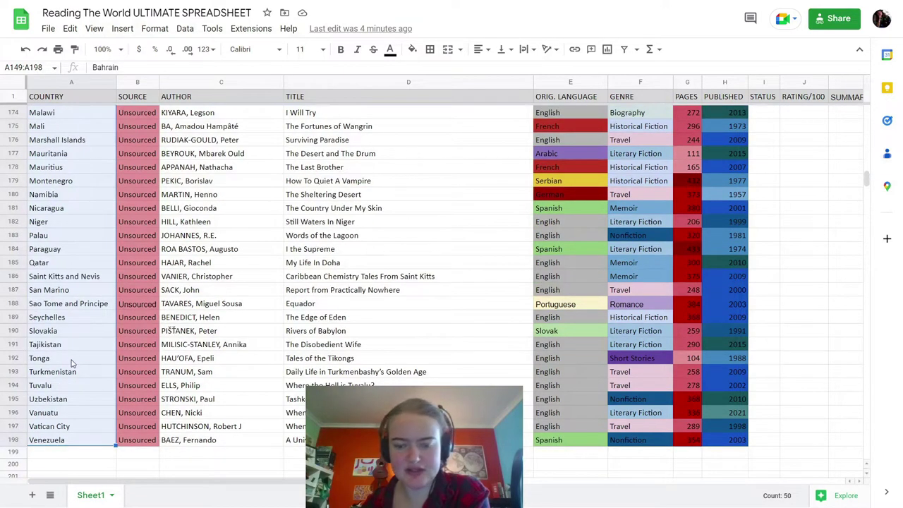
scroll(81, 310, "up", 5)
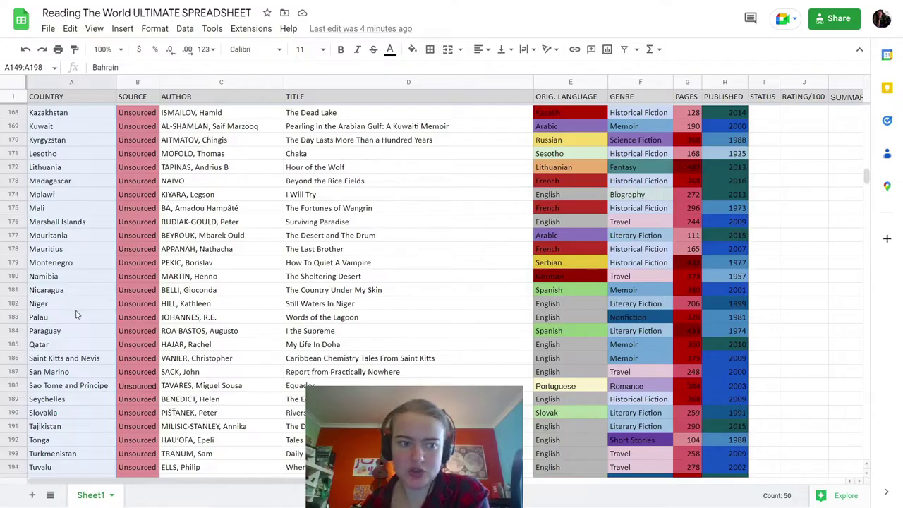
scroll(78, 317, "up", 6)
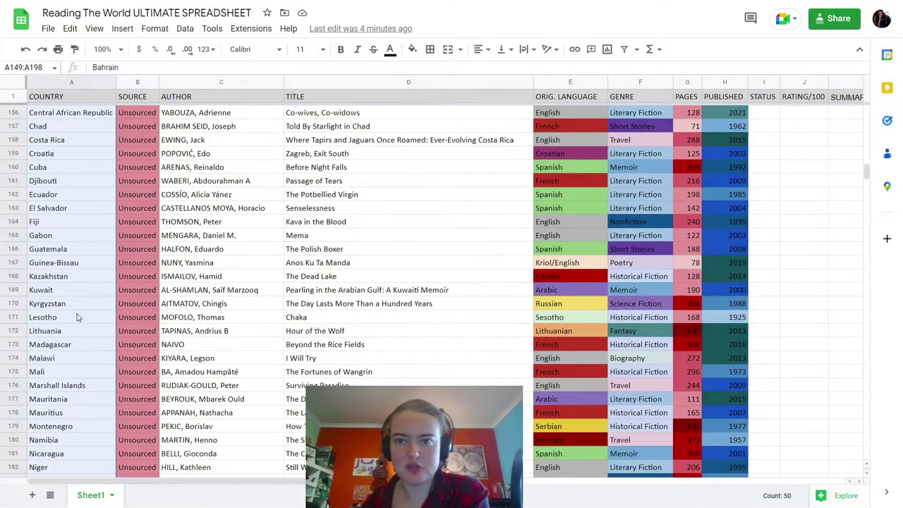
scroll(77, 317, "down", 7)
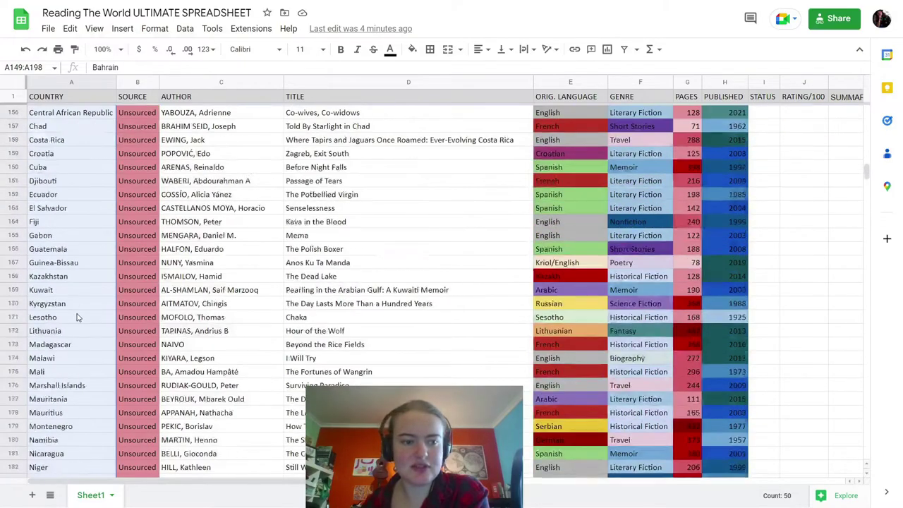
Clear the Unsourced selection and scroll back to the top of the list.
left_click(233, 254)
scroll(258, 188, "up", 20)
scroll(297, 161, "up", 14)
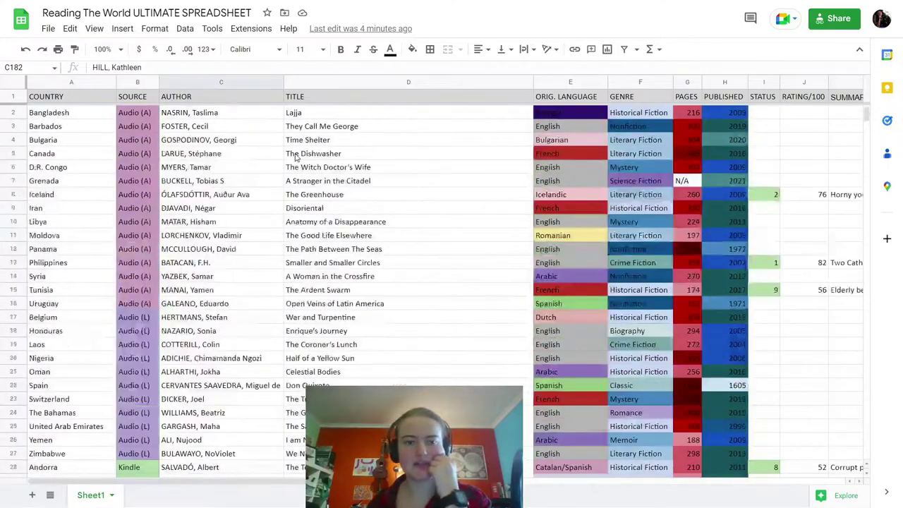
Step across the AUTHOR and TITLE headings to ORIG. LANGUAGE, then select its Bengali entry.
left_click(217, 101)
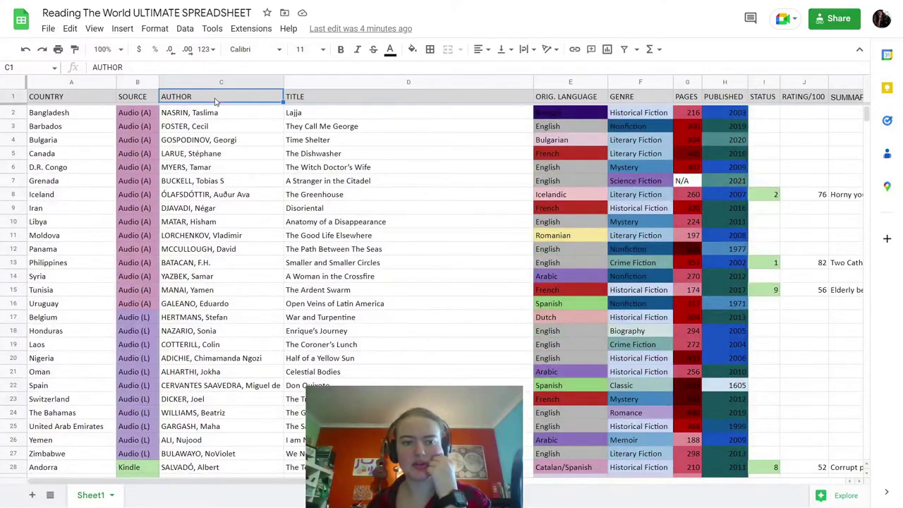
left_click(357, 99)
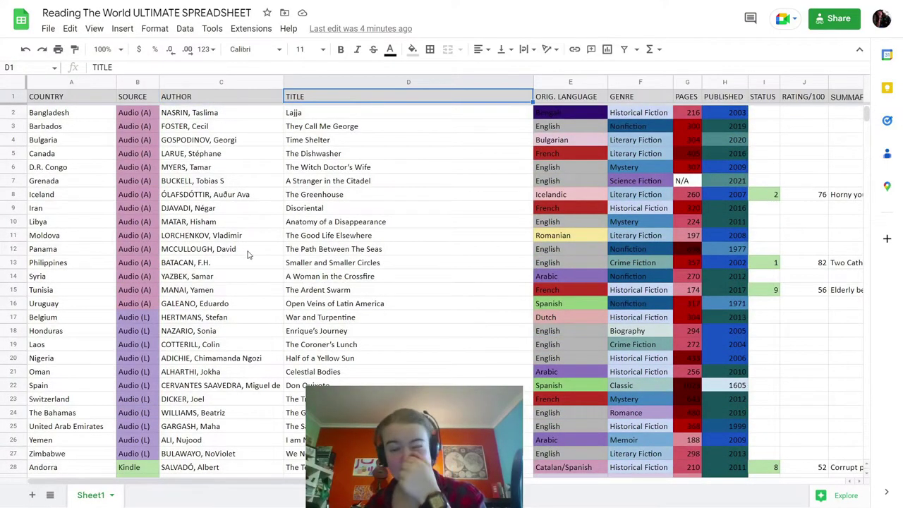
left_click(238, 100)
left_click(300, 98)
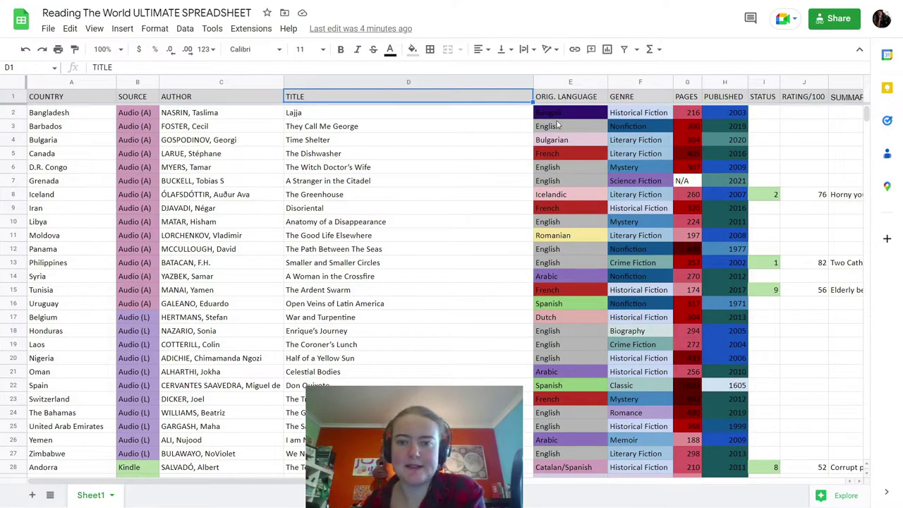
left_click(577, 99)
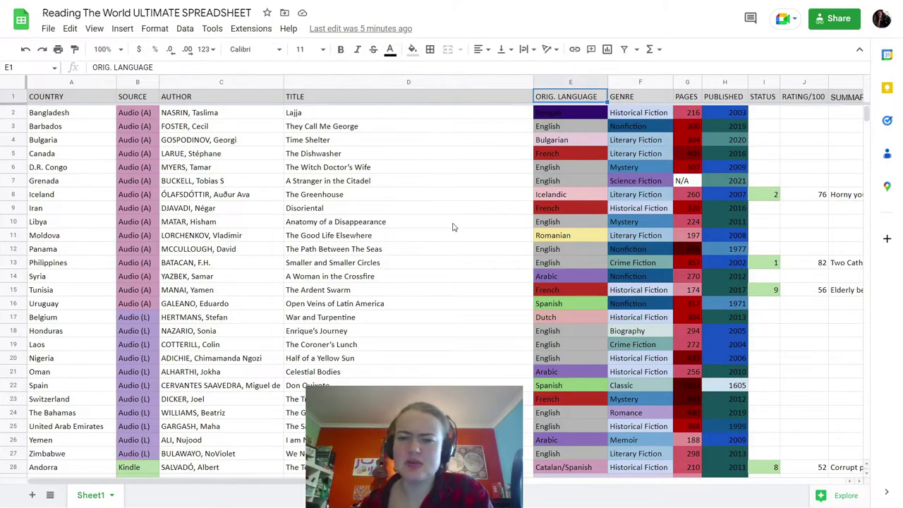
left_click(580, 112)
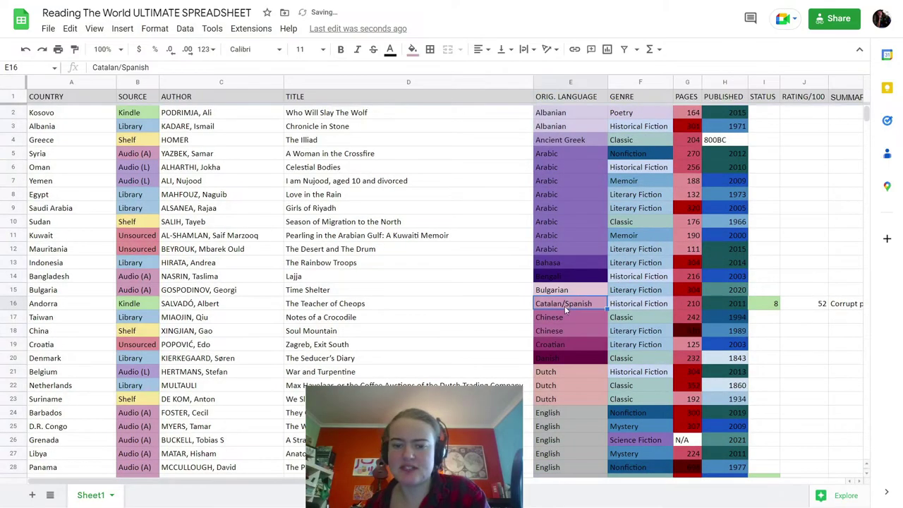
left_click(375, 305)
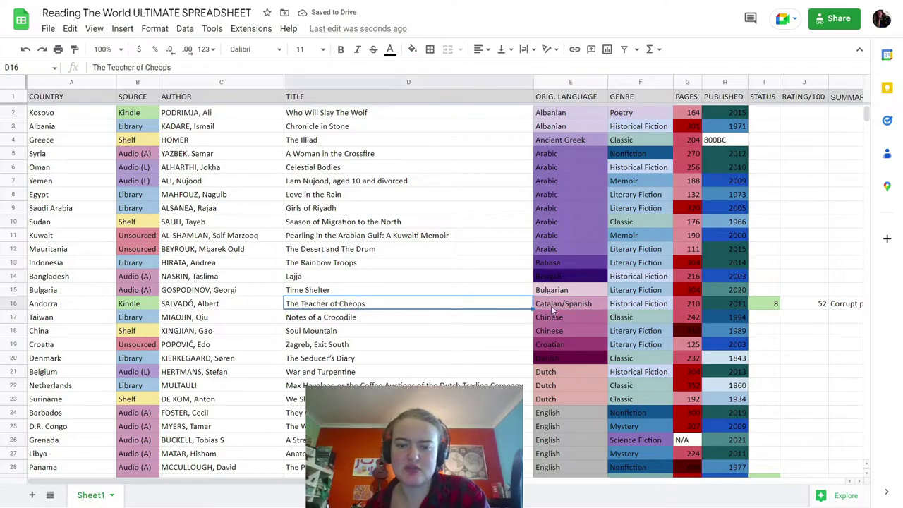
left_click(551, 306)
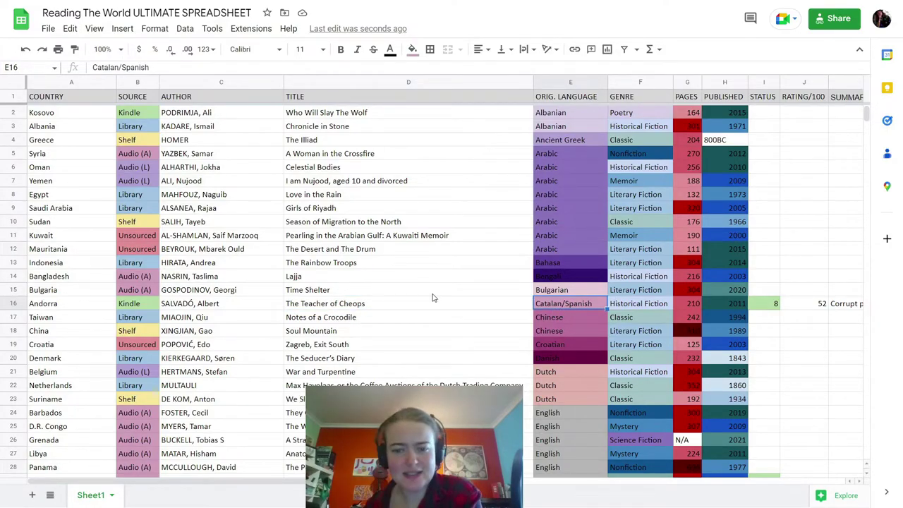
left_click(528, 309)
left_click(556, 306)
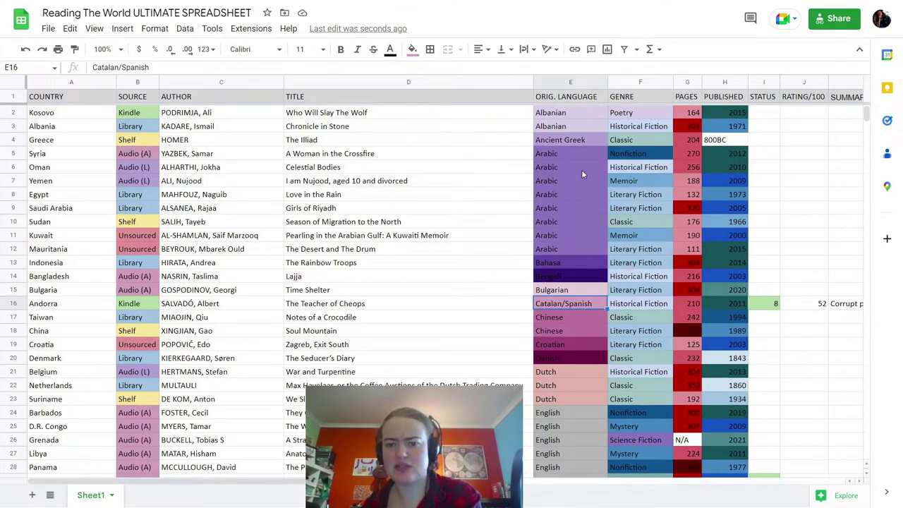
scroll(567, 124, "up", 1)
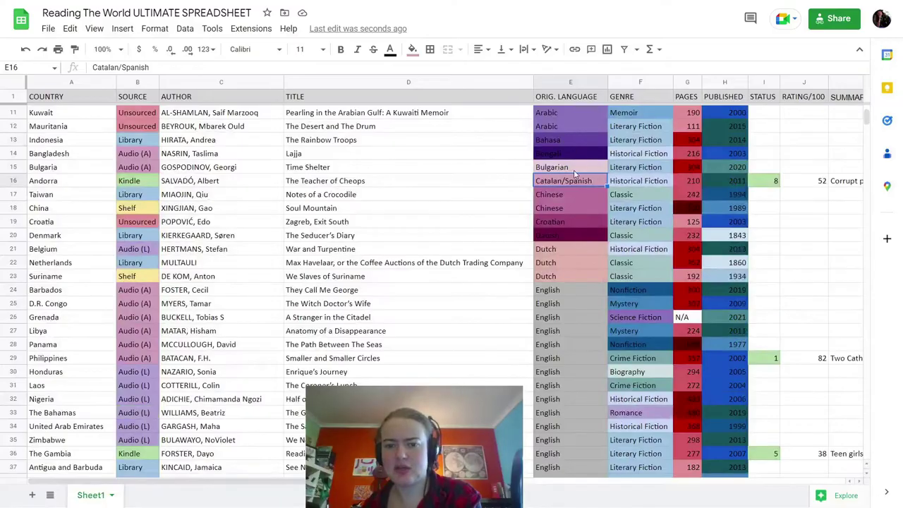
scroll(586, 177, "down", 15)
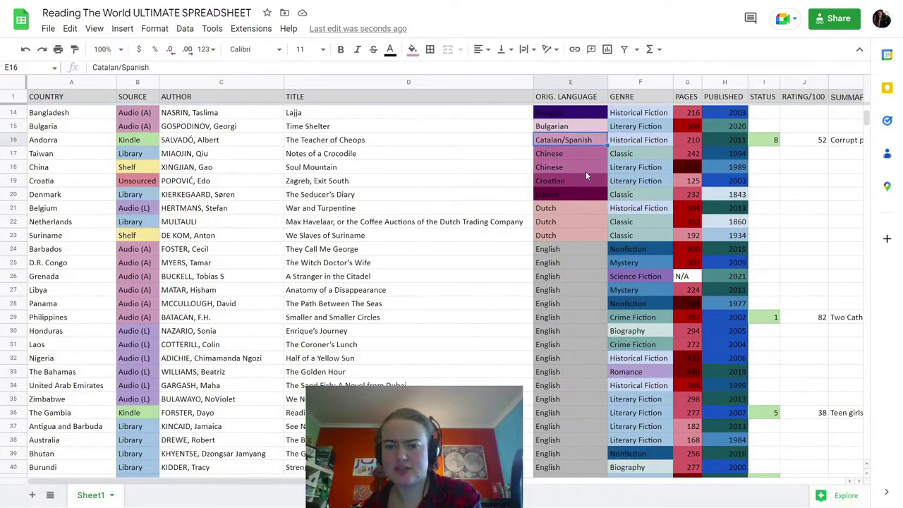
scroll(585, 180, "down", 20)
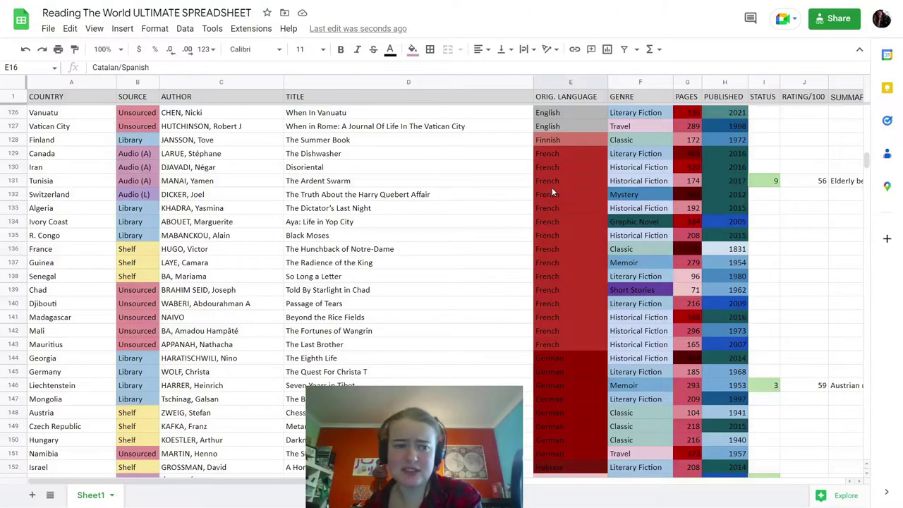
scroll(574, 155, "down", 6)
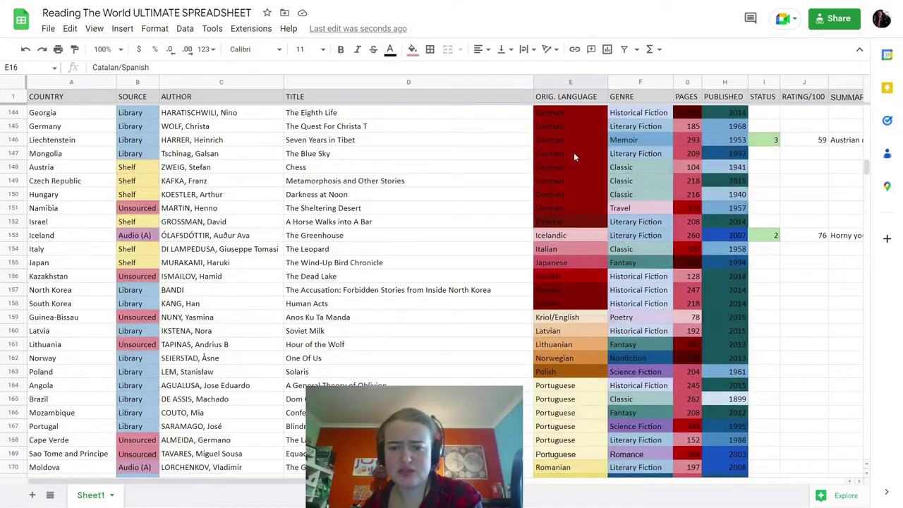
scroll(575, 166, "up", 7)
scroll(575, 177, "down", 9)
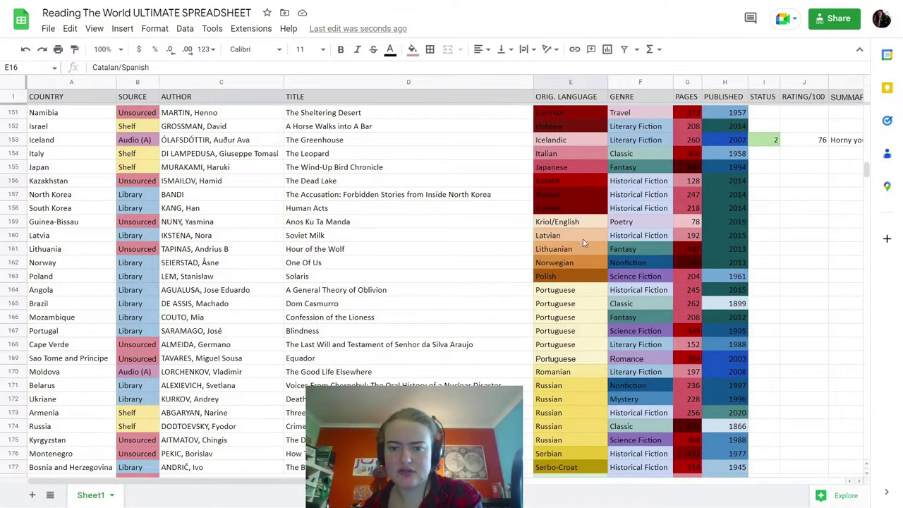
scroll(585, 286, "down", 3)
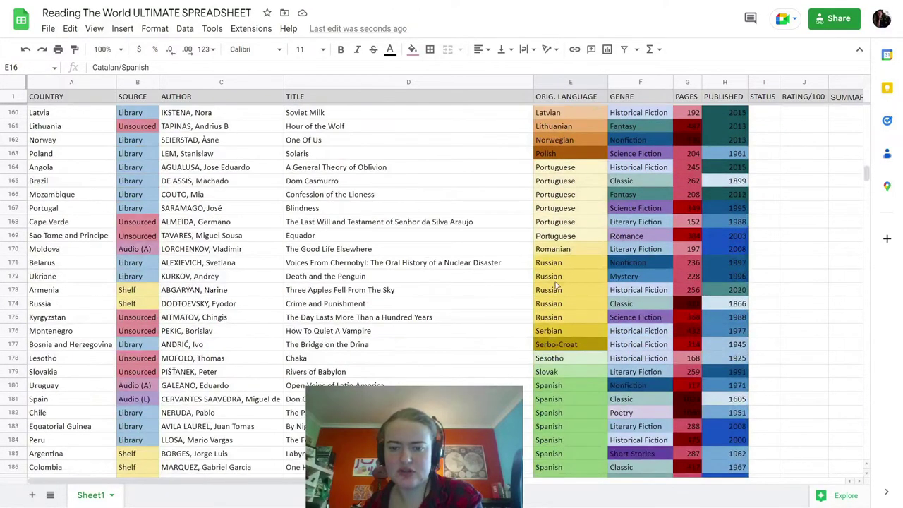
scroll(558, 286, "down", 2)
scroll(561, 288, "down", 4)
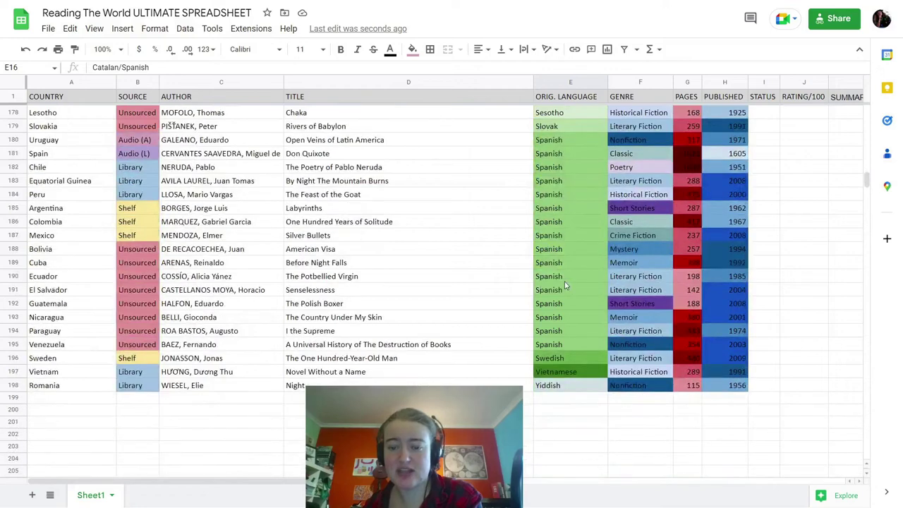
scroll(566, 292, "up", 1)
key("ctrl+z")
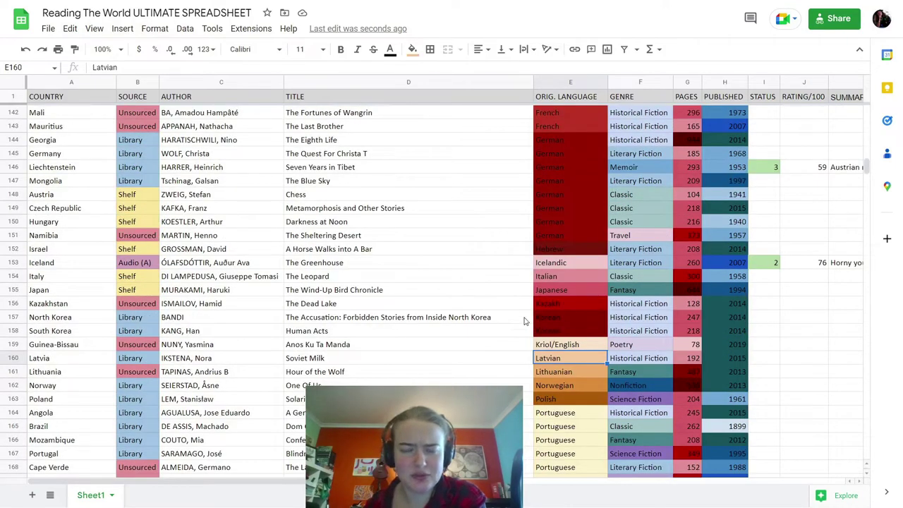
left_click(595, 350)
scroll(585, 362, "up", 20)
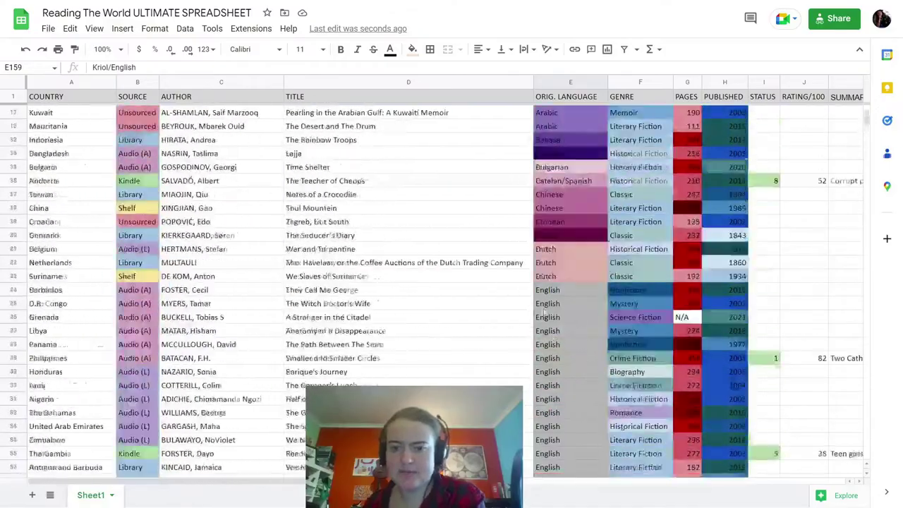
scroll(588, 313, "up", 3)
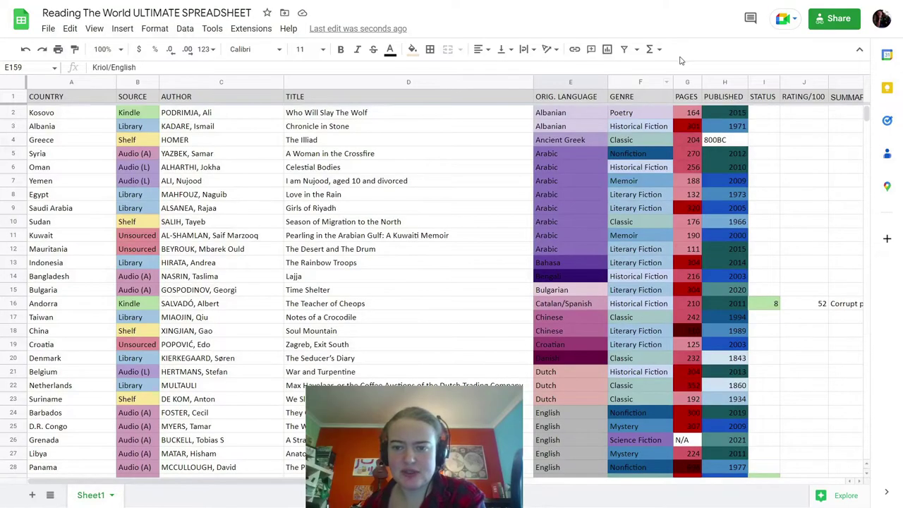
Sort the sheet A→Z by GENRE, then pick the Classic and Graphic Novel entries.
left_click(667, 83)
left_click(464, 134)
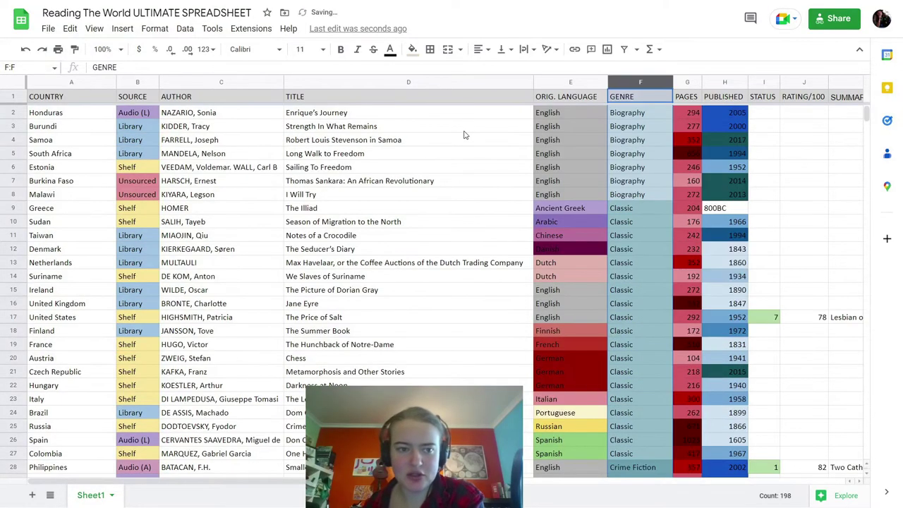
left_click(655, 204)
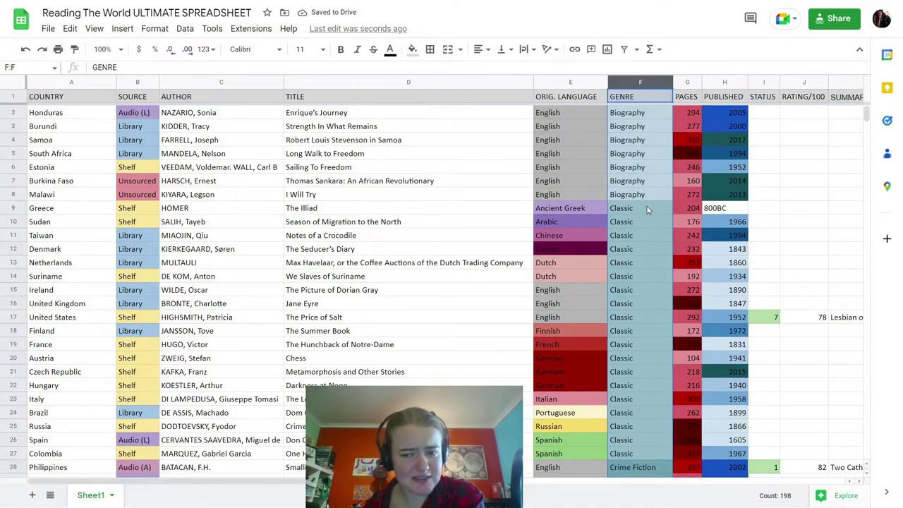
scroll(643, 263, "down", 6)
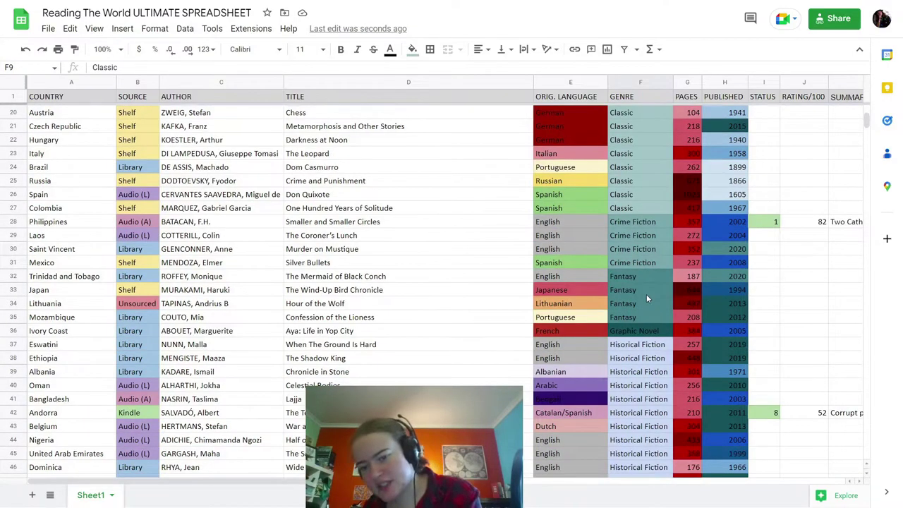
left_click(638, 331)
Scroll through the genre groups down to Short Stories, Thriller and Travel at row 198.
scroll(640, 336, "down", 2)
scroll(639, 336, "down", 15)
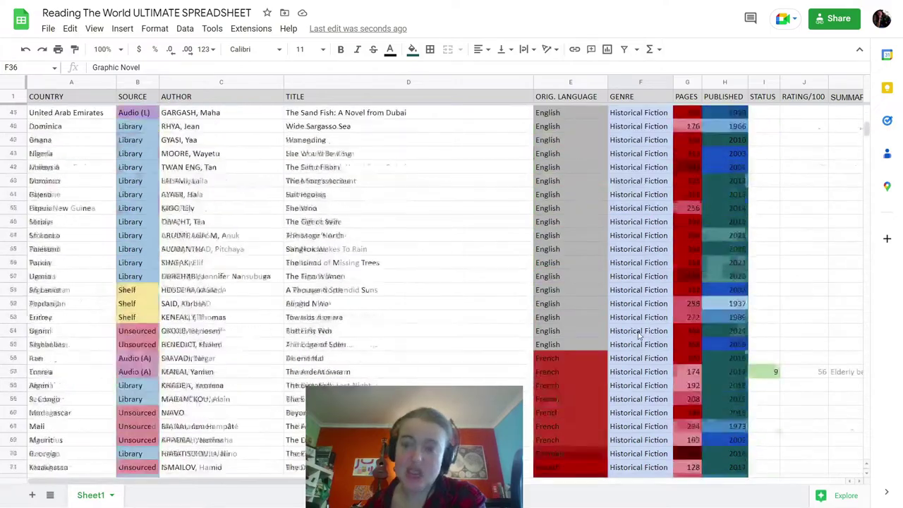
scroll(639, 336, "up", 10)
scroll(638, 336, "up", 1)
scroll(638, 335, "down", 4)
scroll(636, 331, "up", 3)
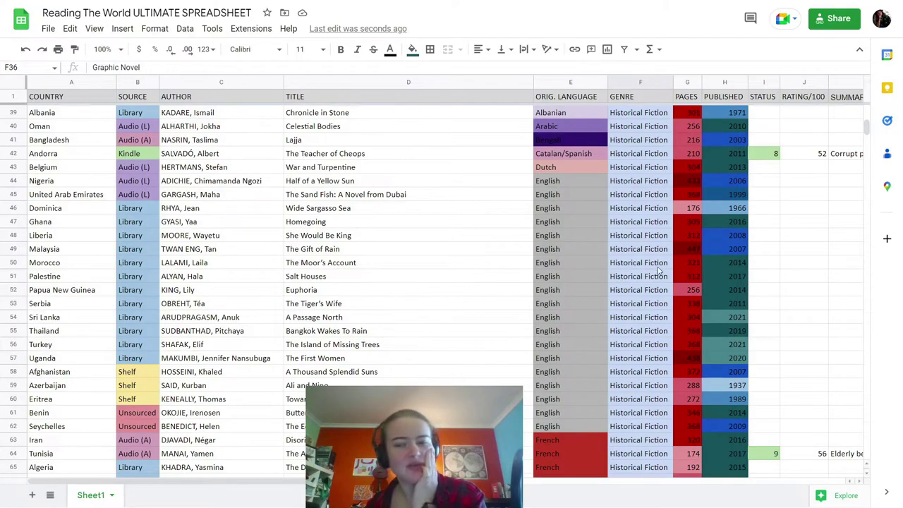
scroll(655, 271, "up", 3)
scroll(654, 271, "down", 1)
scroll(653, 271, "down", 1)
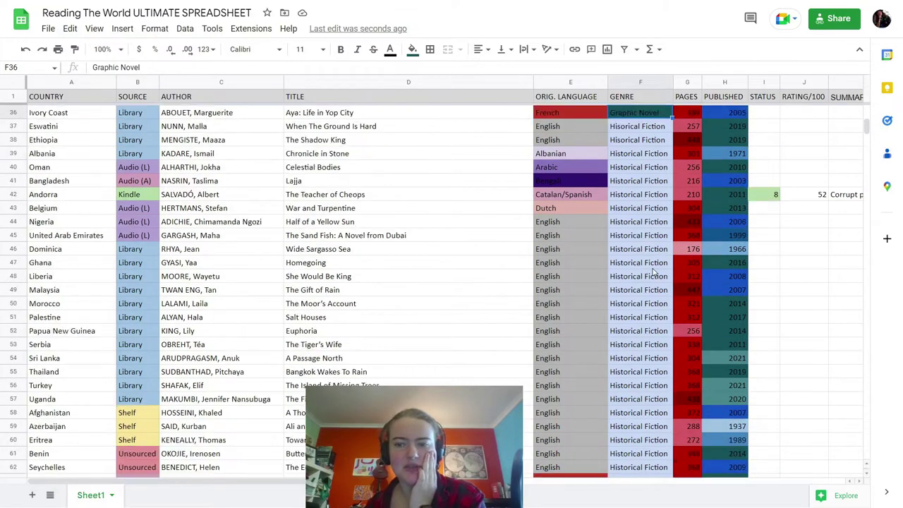
scroll(653, 272, "down", 8)
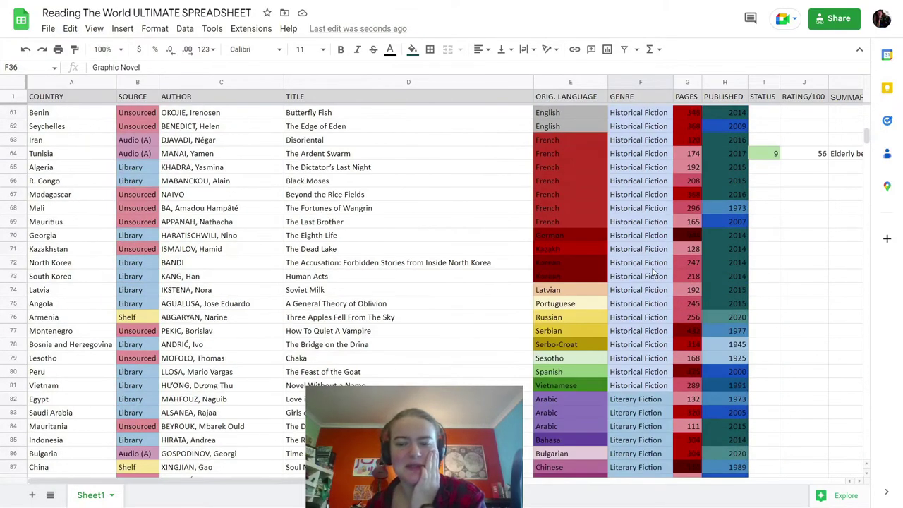
scroll(653, 271, "up", 7)
scroll(606, 282, "down", 14)
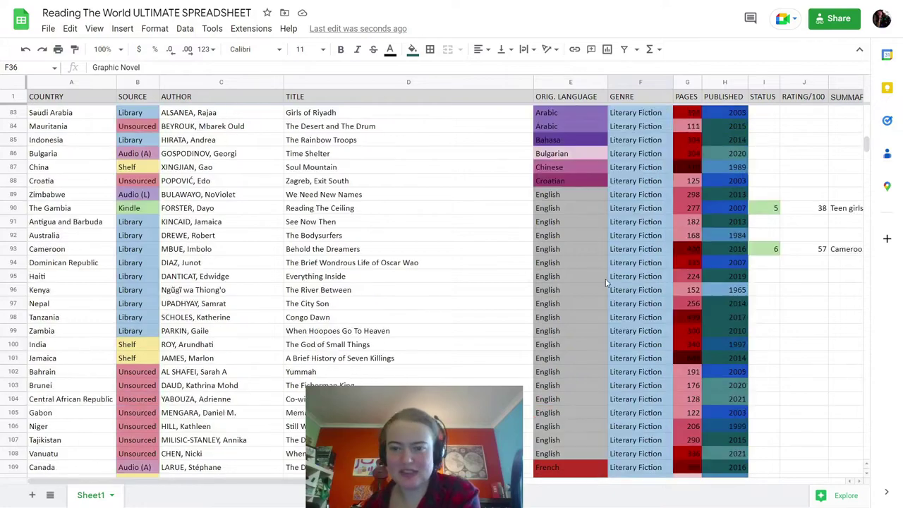
scroll(657, 182, "down", 5)
scroll(655, 185, "up", 6)
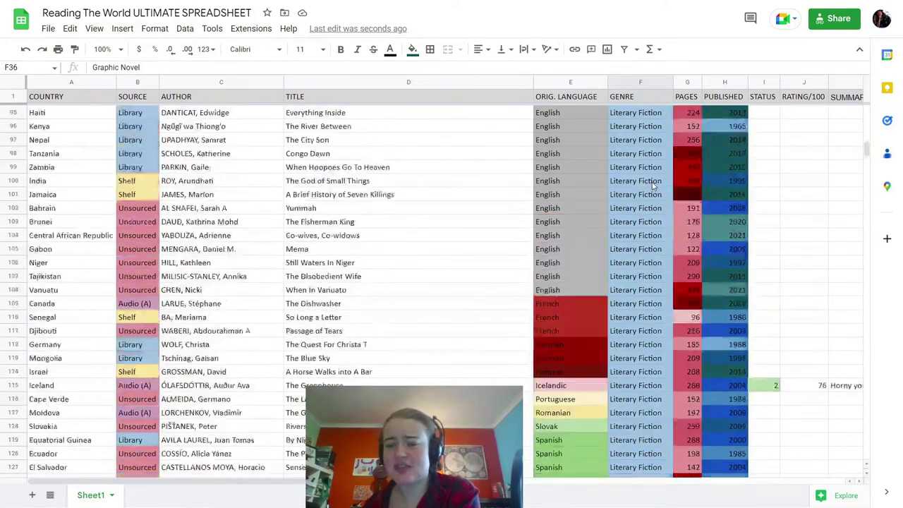
scroll(655, 251, "down", 1)
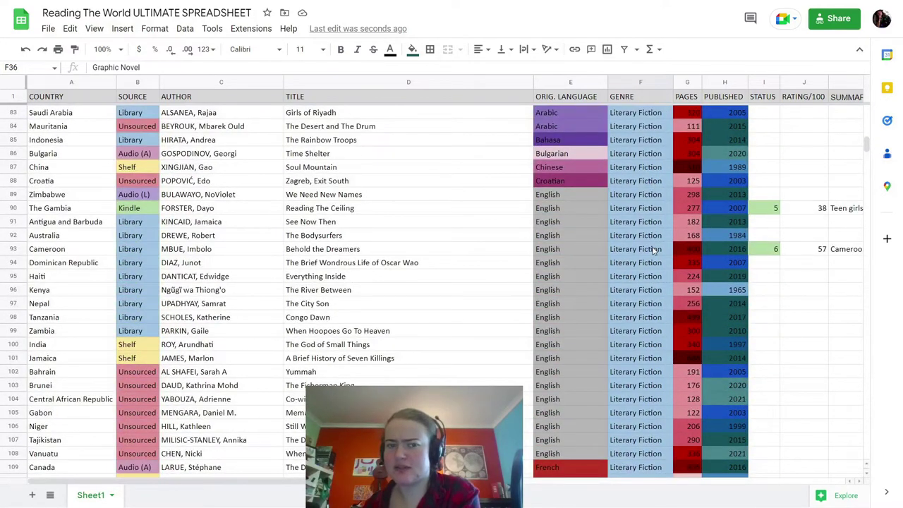
scroll(637, 247, "down", 5)
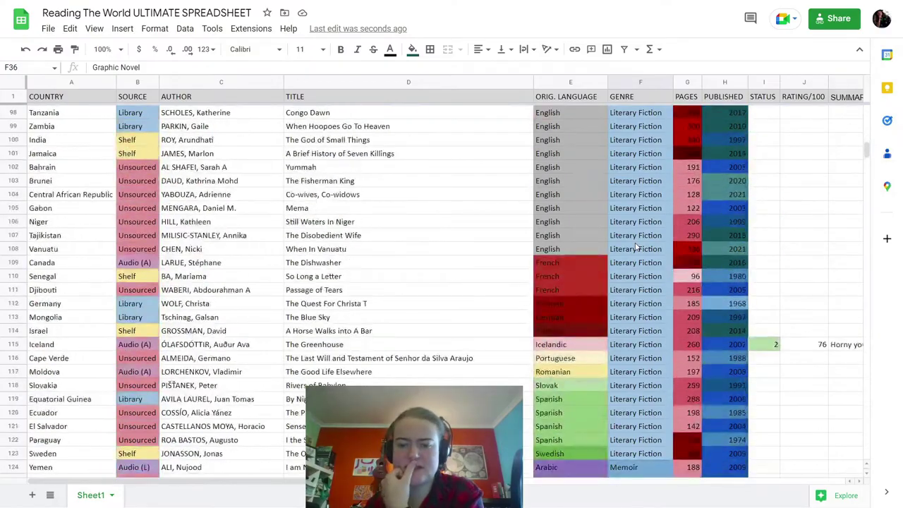
scroll(636, 247, "down", 6)
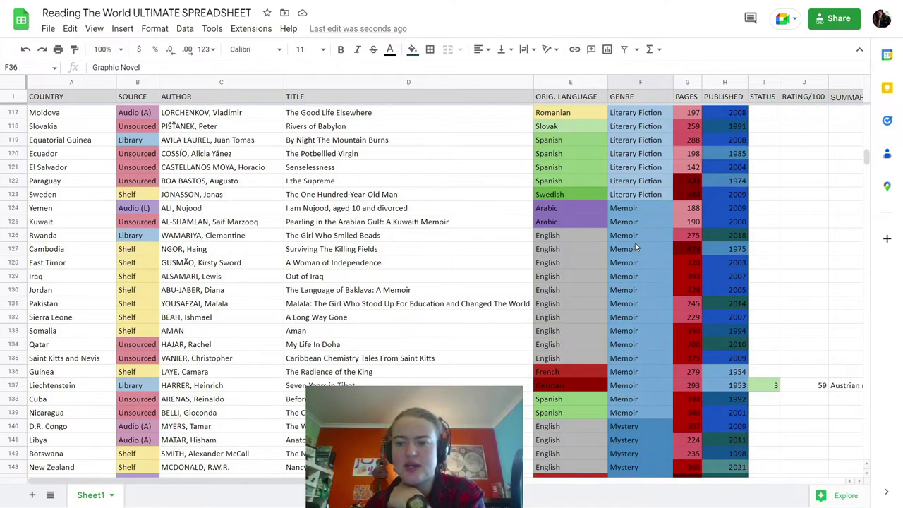
scroll(636, 247, "down", 1)
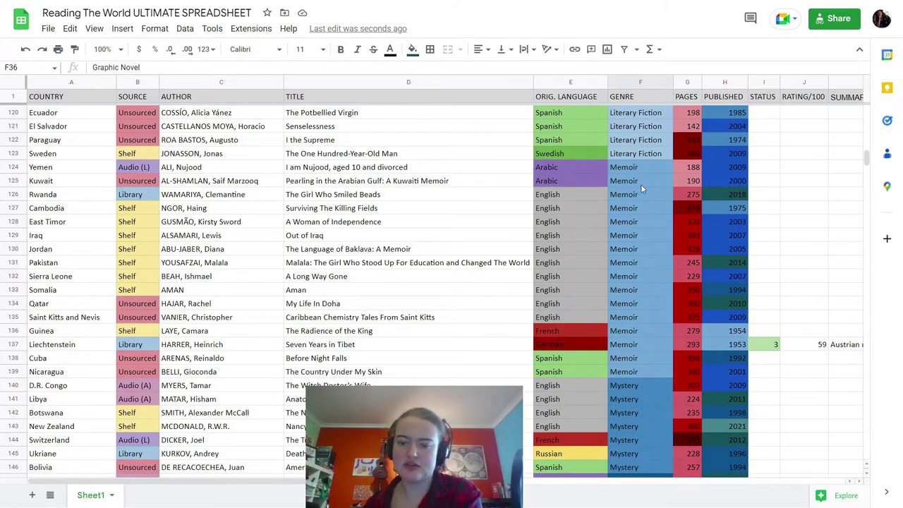
scroll(641, 184, "down", 6)
scroll(652, 232, "down", 4)
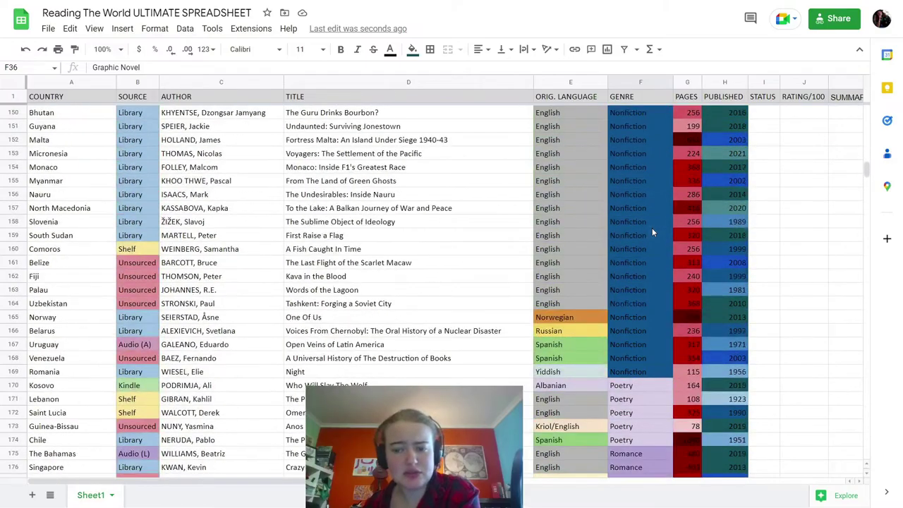
scroll(652, 232, "up", 3)
scroll(652, 231, "down", 1)
scroll(652, 232, "down", 9)
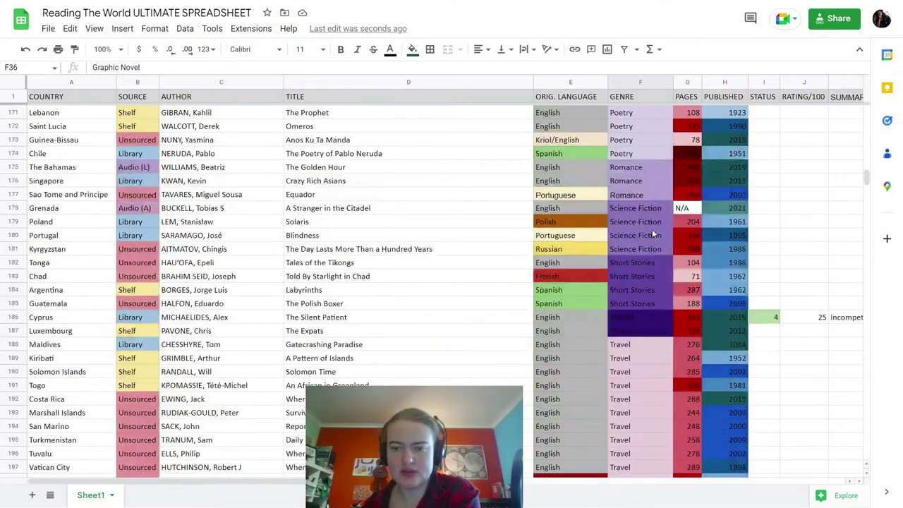
scroll(640, 189, "down", 2)
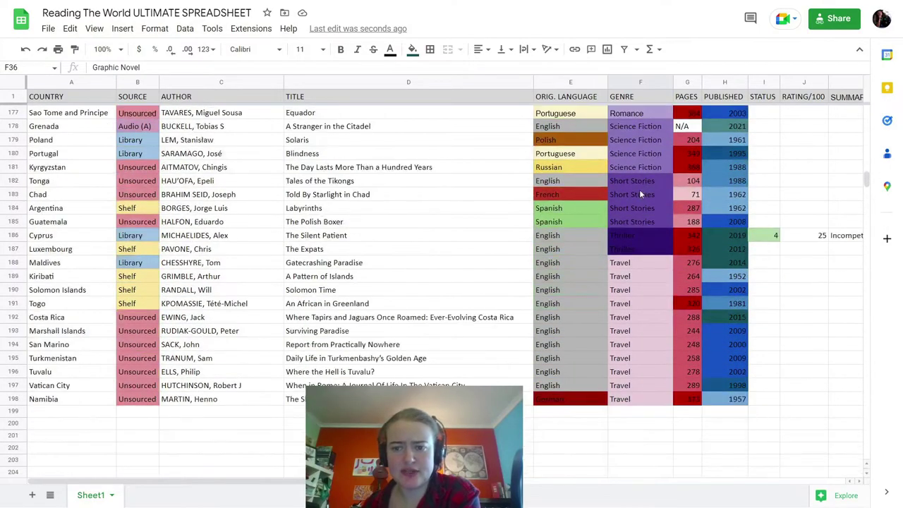
scroll(665, 396, "up", 1)
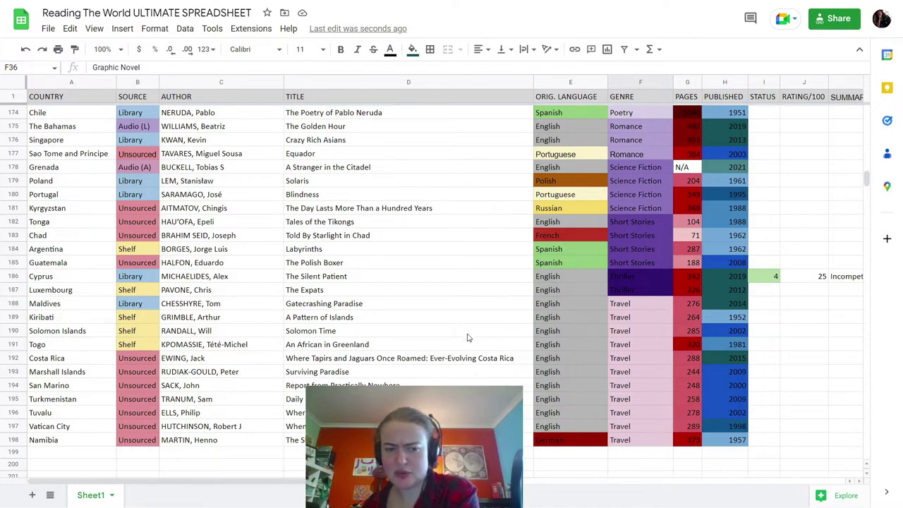
left_click(514, 307)
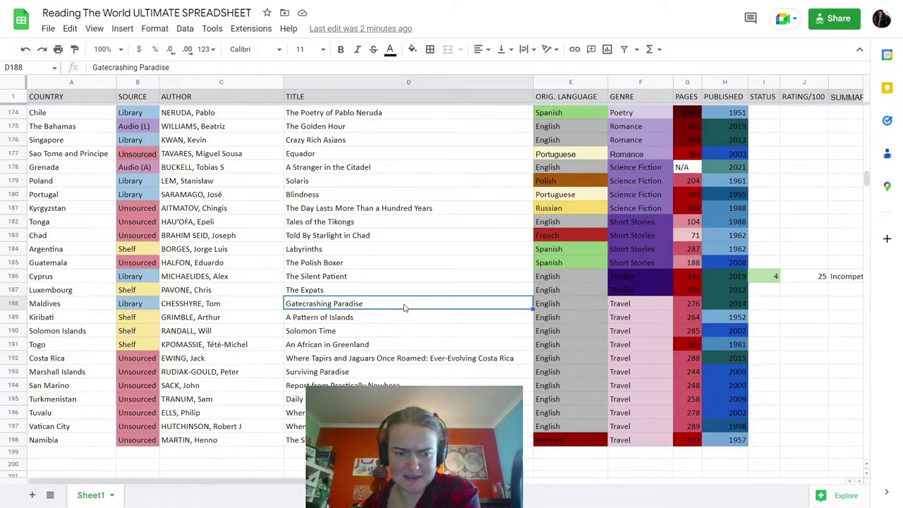
left_click(396, 335)
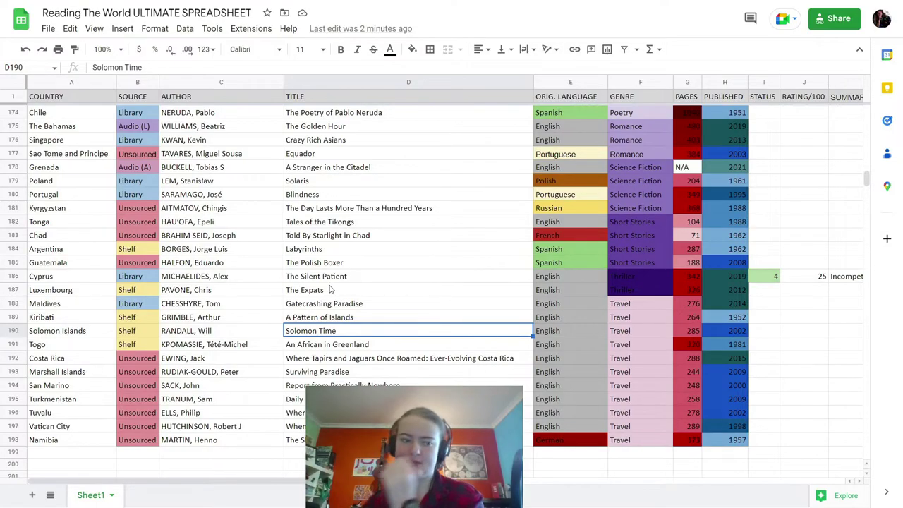
left_click_drag(78, 317, 303, 317)
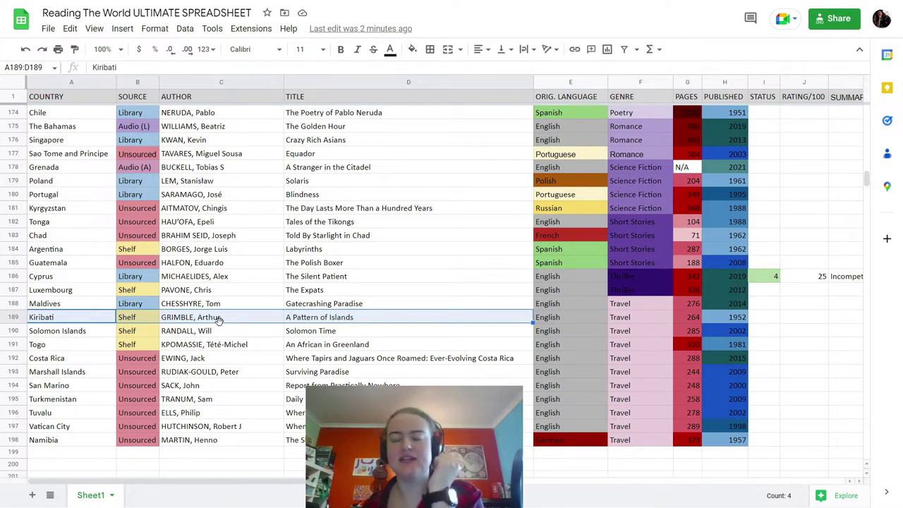
left_click(269, 320)
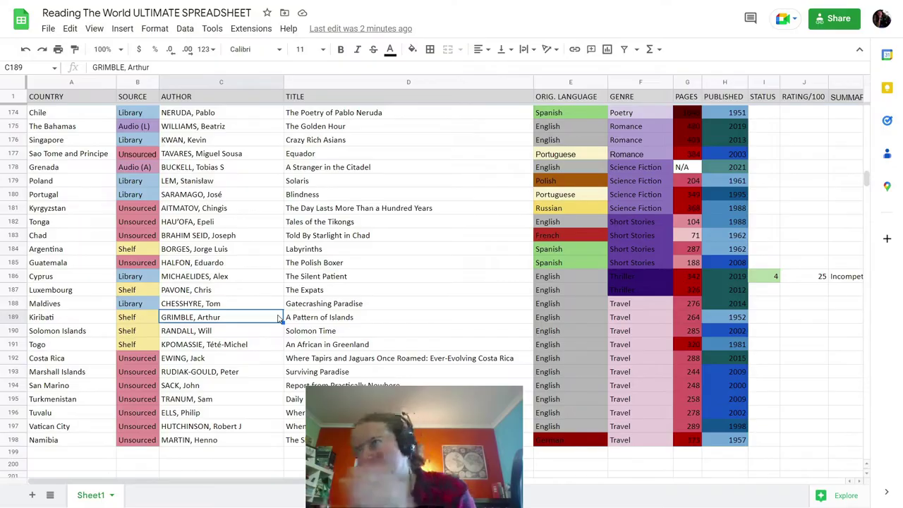
left_click(393, 320)
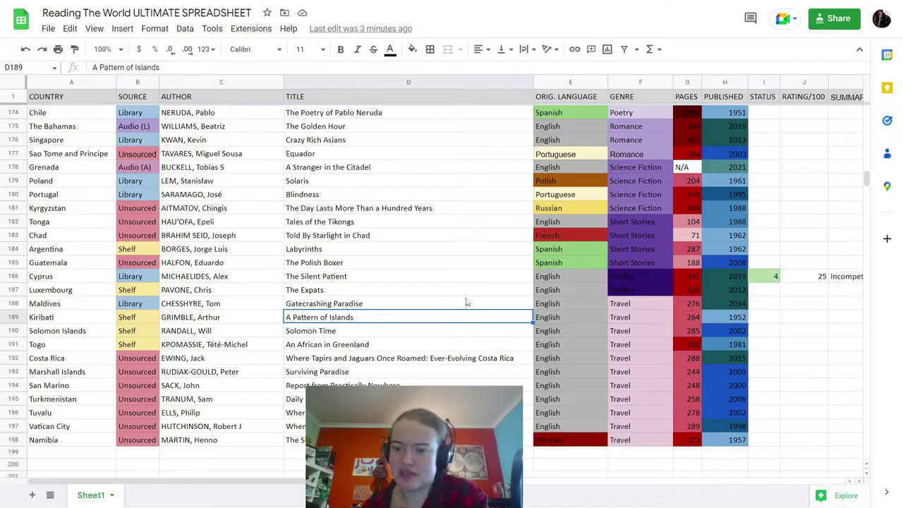
left_click(261, 324)
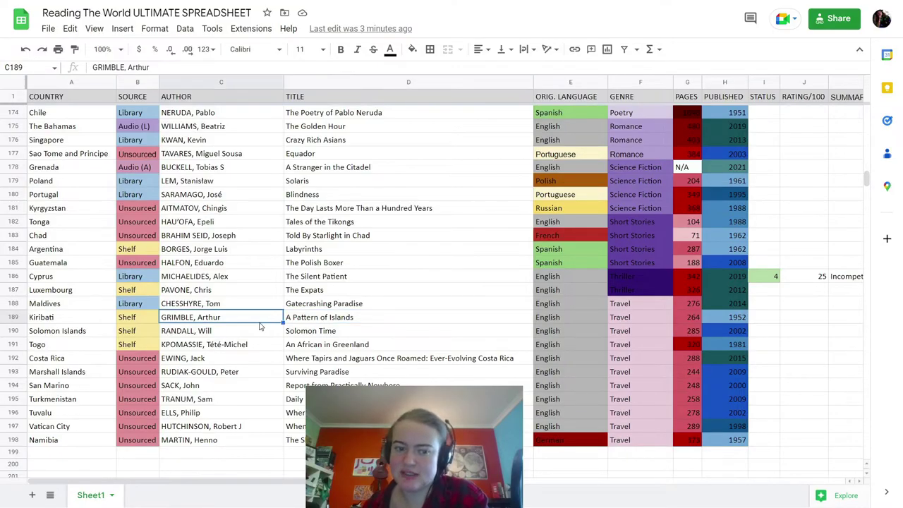
left_click(132, 308)
left_click(103, 322)
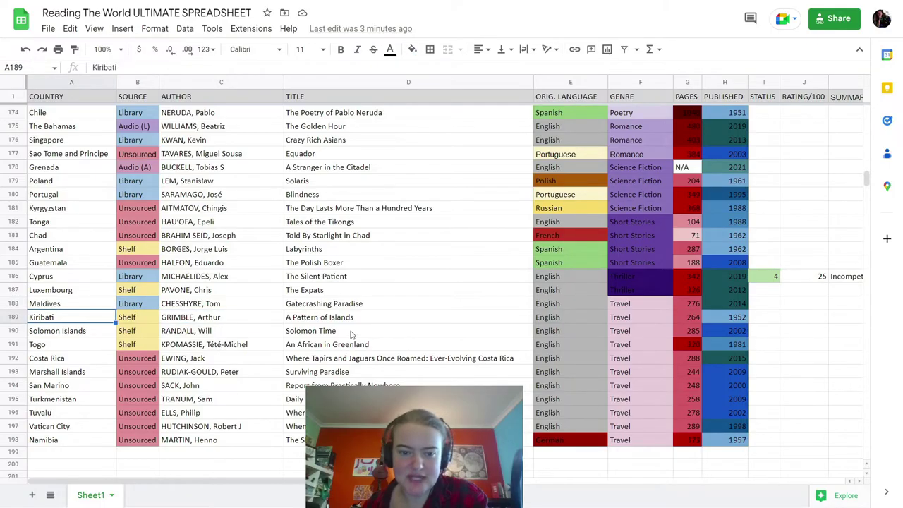
Sort the whole sheet by PAGES, shortest first.
right_click(687, 82)
left_click(741, 306)
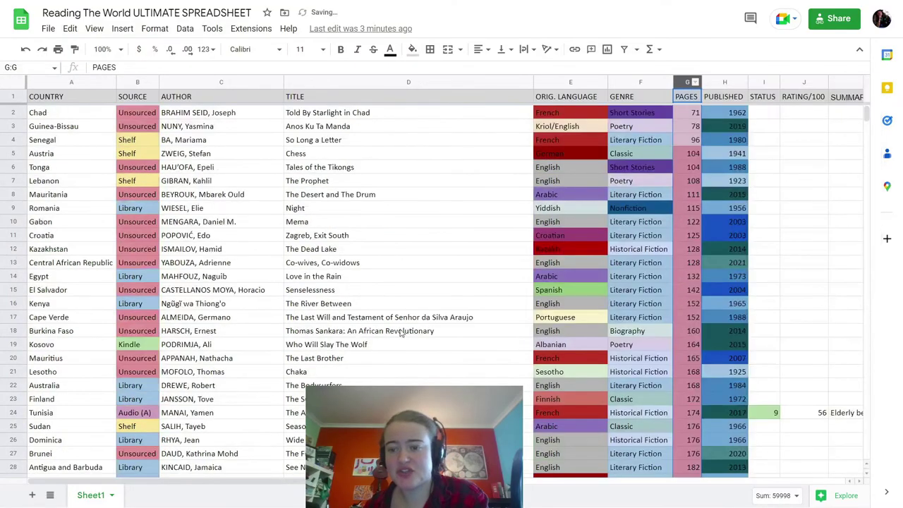
scroll(510, 210, "down", 20)
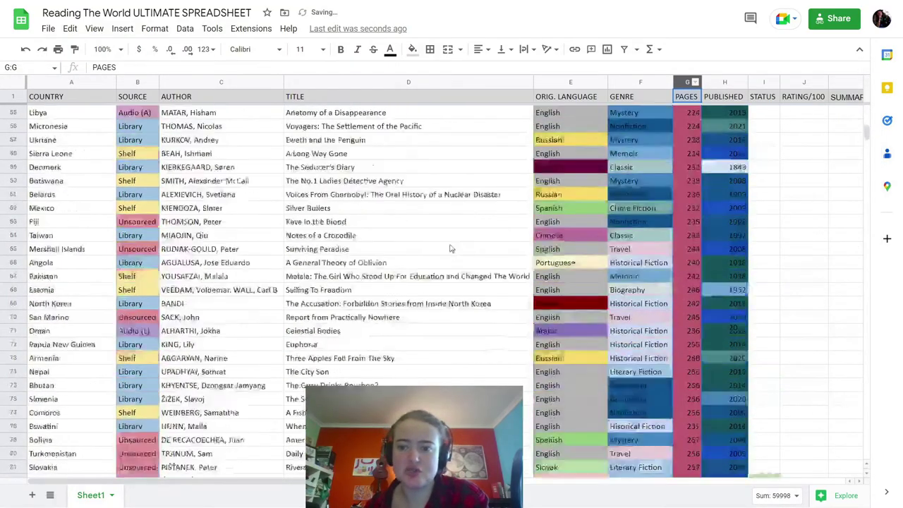
scroll(442, 210, "up", 20)
Re-sort by PUBLISHED year, oldest first, then highlight the Classic entries and the 1934 and 1945 books.
left_click(725, 82)
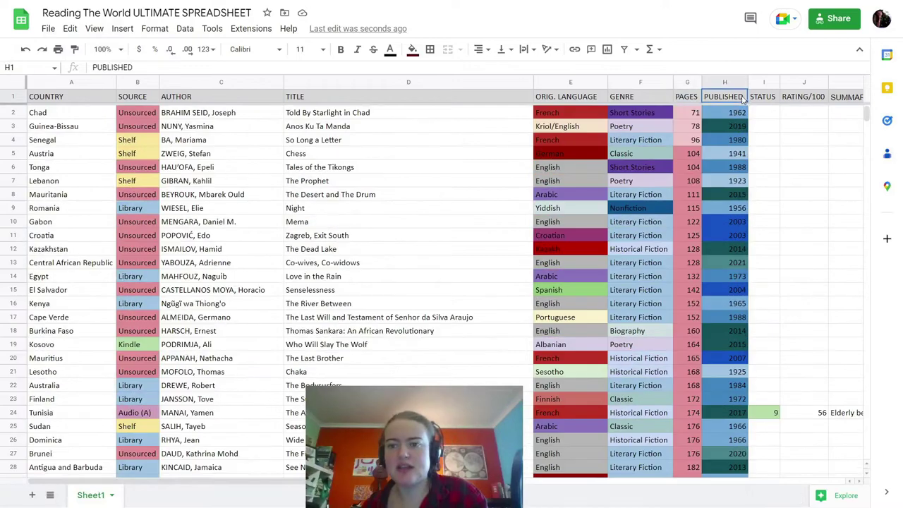
left_click(740, 82)
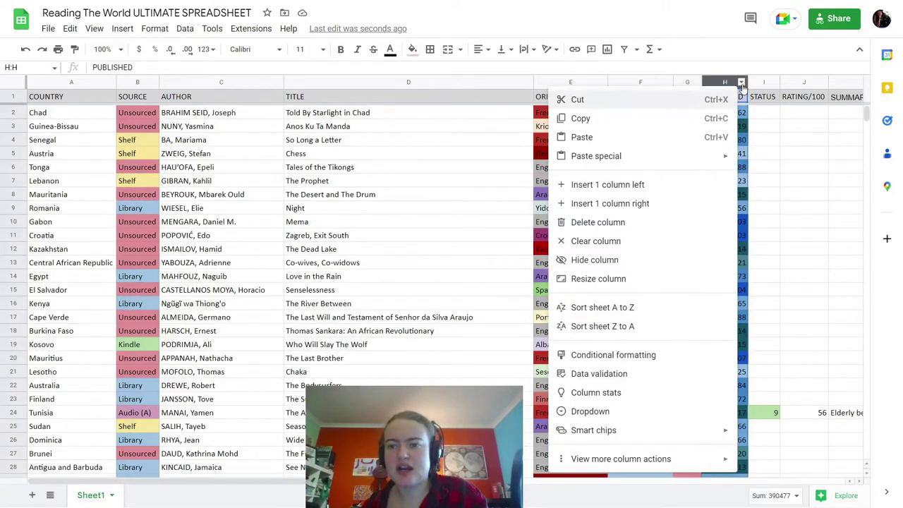
left_click(637, 309)
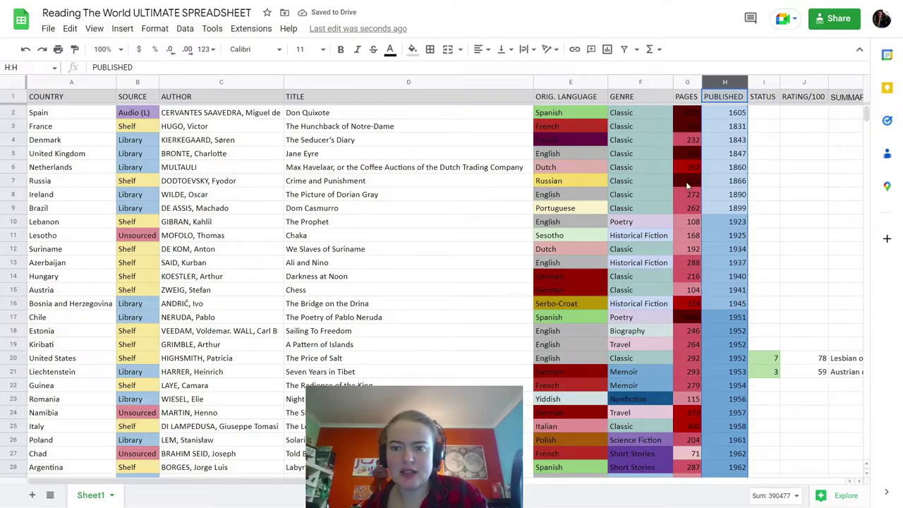
left_click_drag(657, 205, 642, 114)
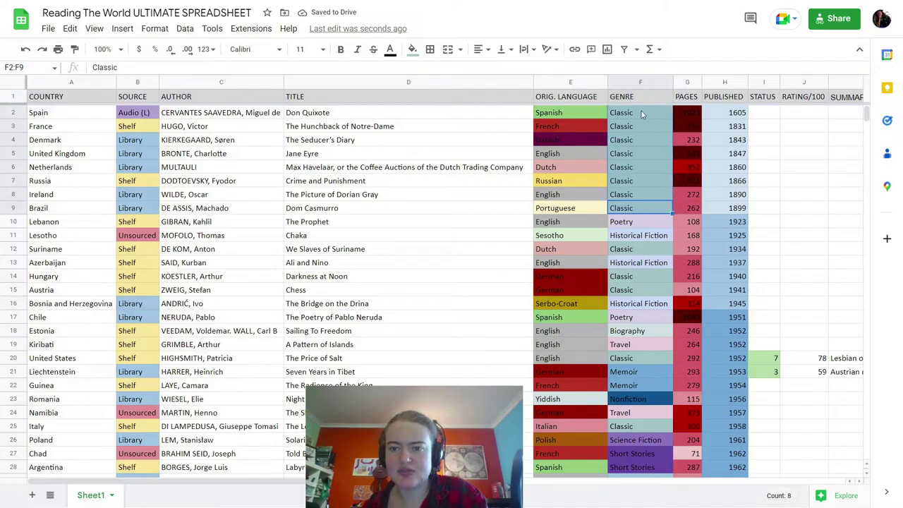
left_click(479, 140)
left_click(718, 250)
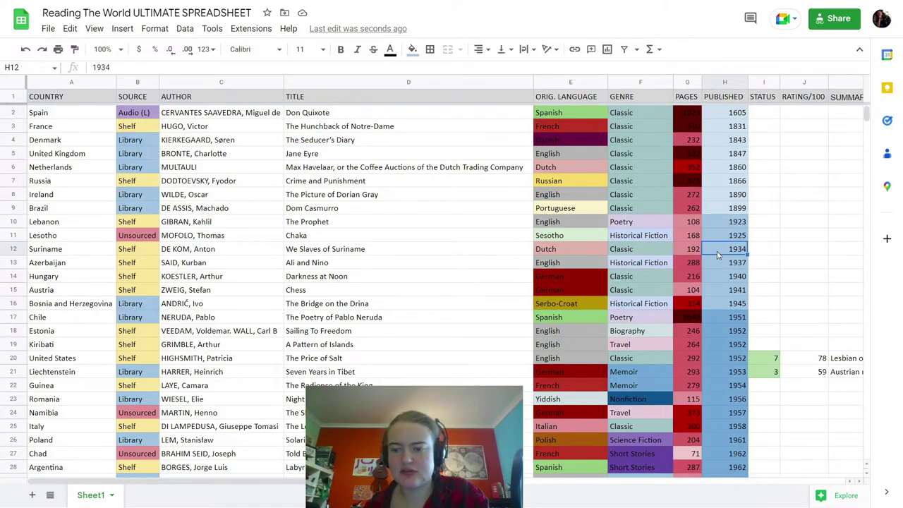
left_click(726, 304)
Scroll through the year-ordered list, noting the book published in 1954.
scroll(732, 233, "down", 4)
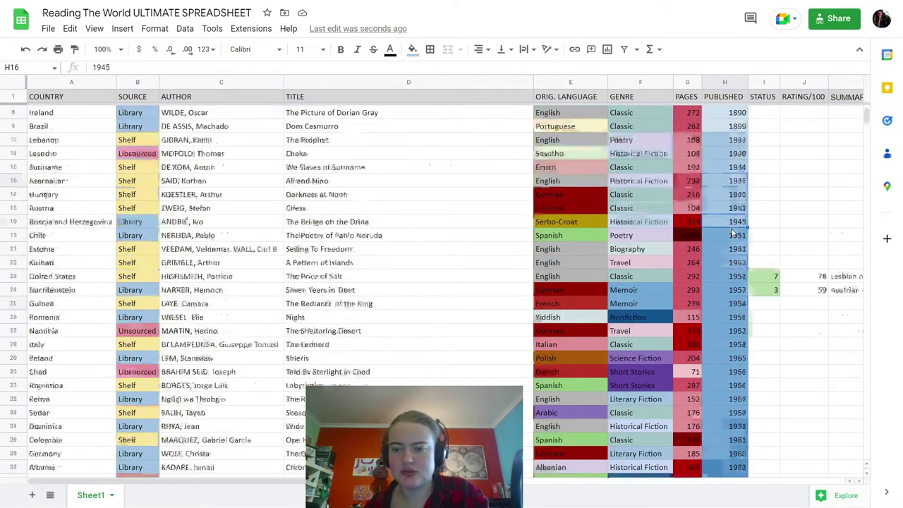
left_click(731, 225)
scroll(723, 259, "down", 3)
scroll(720, 266, "down", 6)
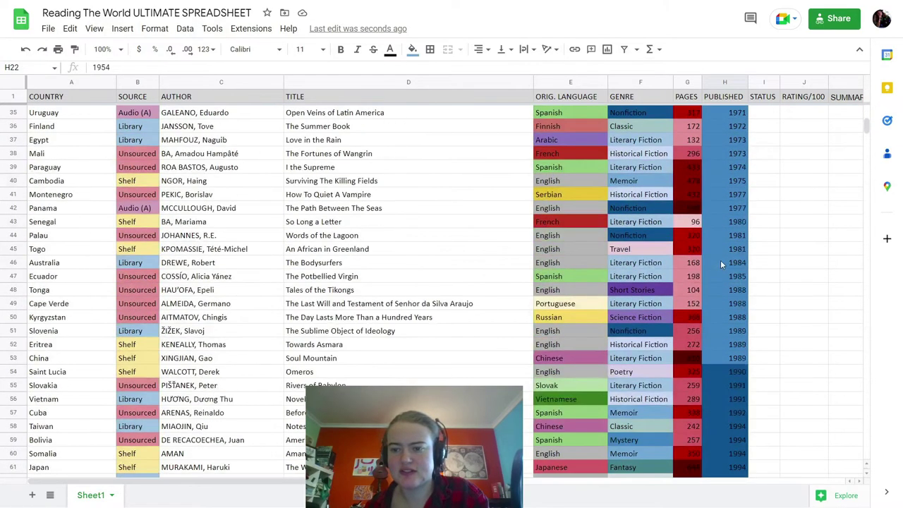
scroll(720, 260, "up", 5)
scroll(721, 263, "down", 7)
scroll(720, 263, "down", 18)
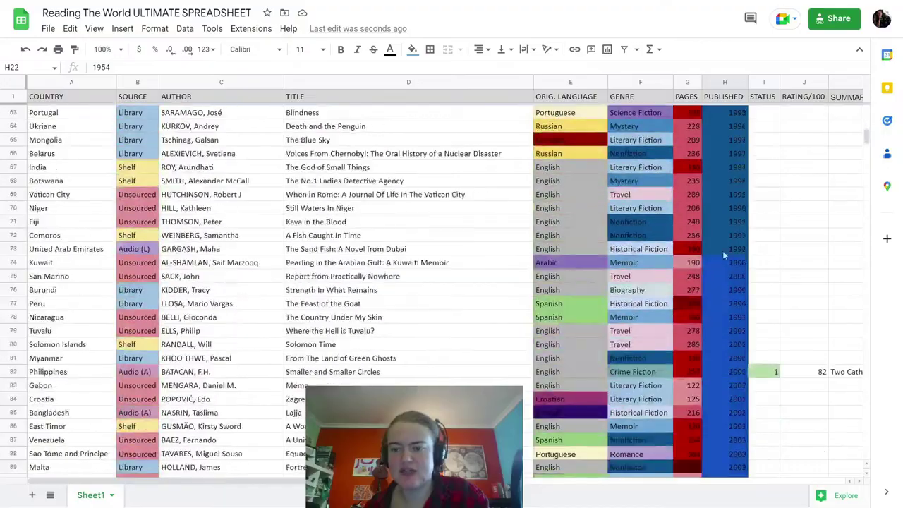
scroll(750, 317, "up", 4)
scroll(750, 317, "up", 10)
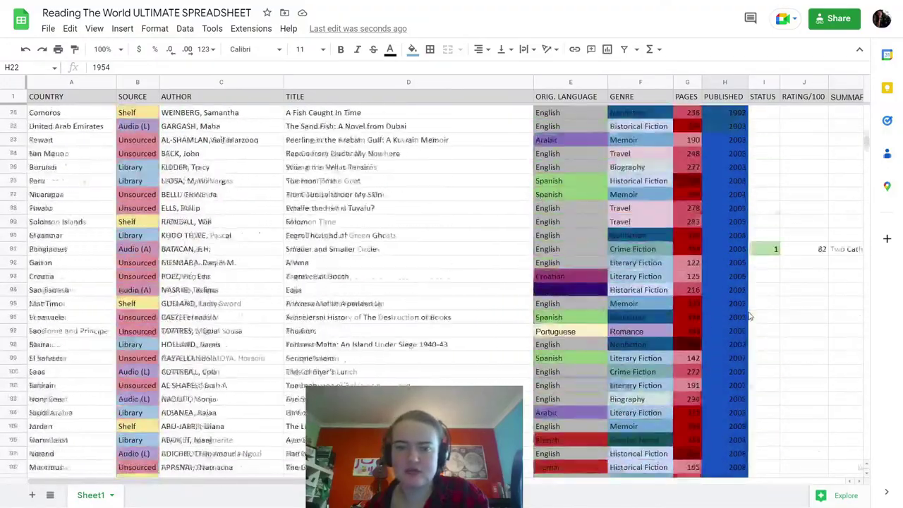
scroll(731, 196, "down", 17)
scroll(730, 194, "down", 6)
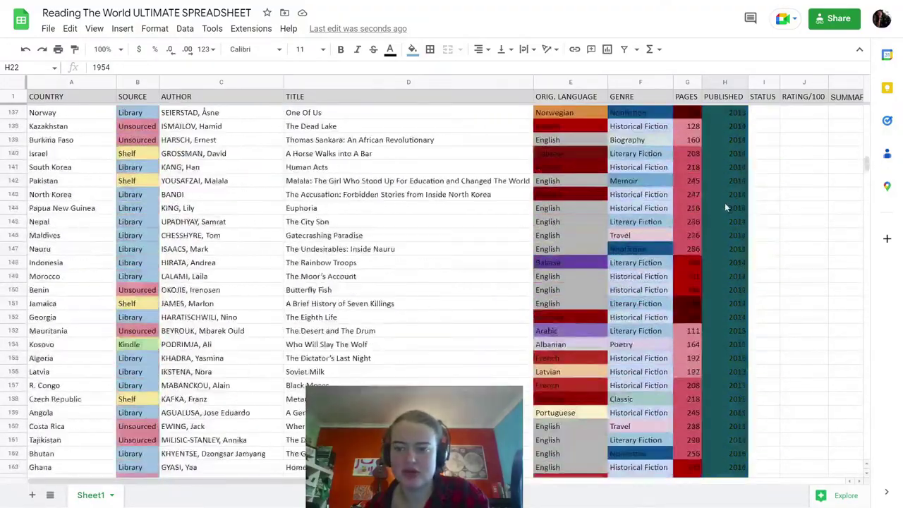
scroll(725, 202, "up", 20)
scroll(276, 211, "down", 20)
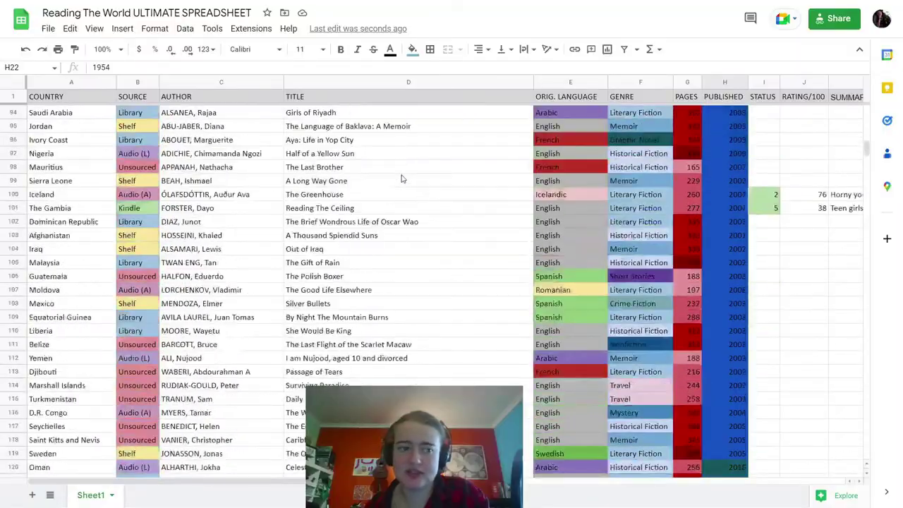
scroll(494, 279, "up", 20)
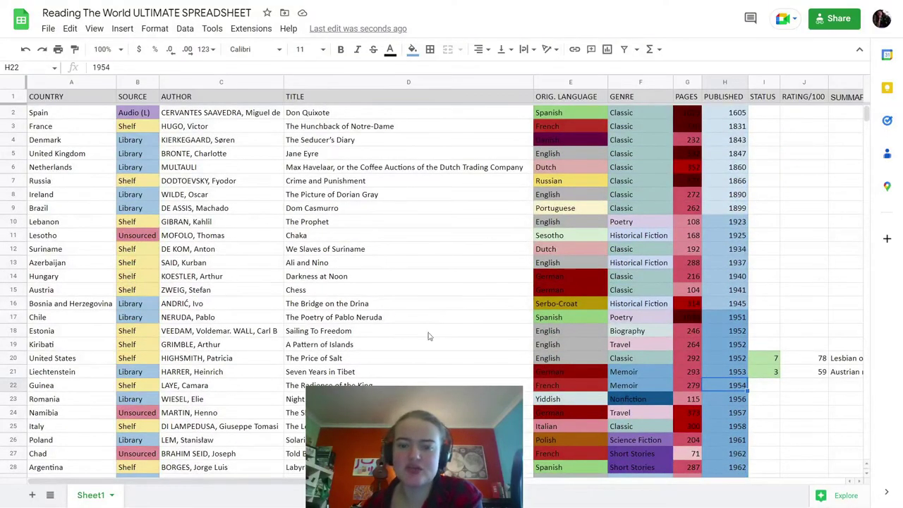
scroll(427, 336, "down", 20)
scroll(776, 201, "up", 20)
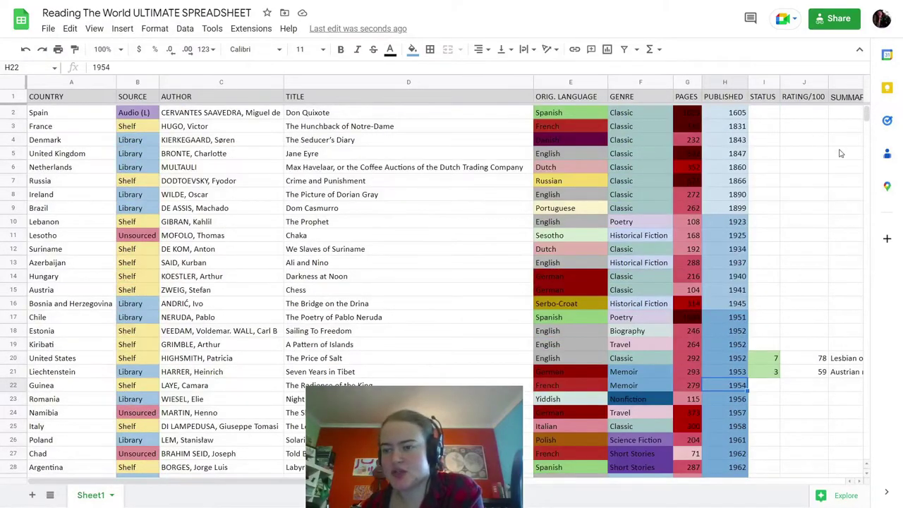
left_click_drag(277, 485, 343, 485)
left_click_drag(246, 491, 177, 492)
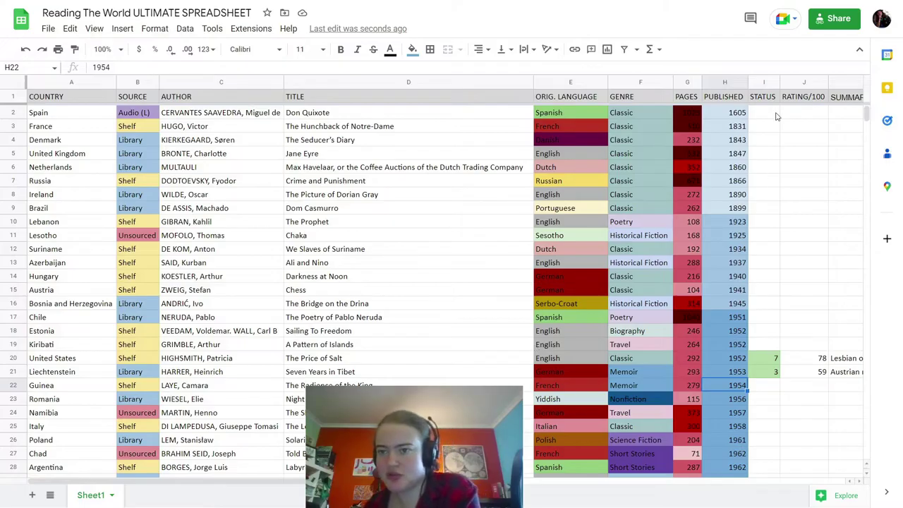
left_click(774, 82)
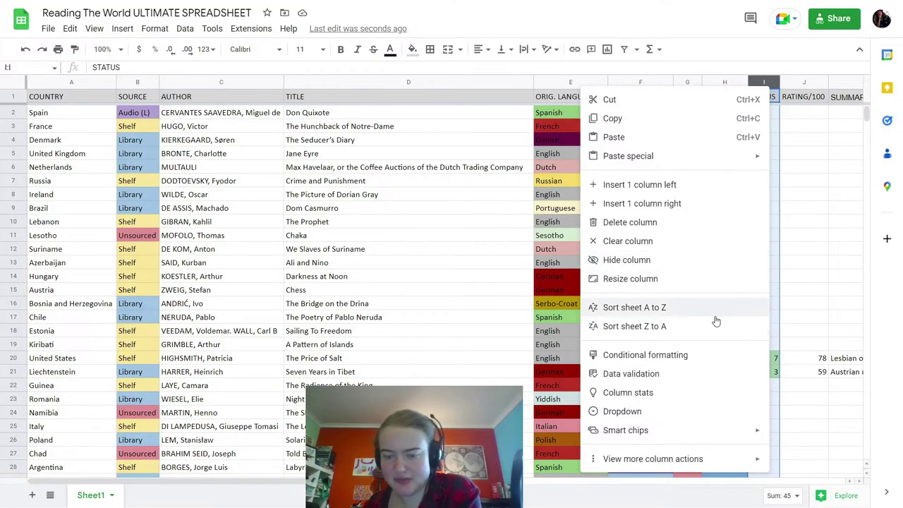
Sort by STATUS so books 1–9 lead, pointing out ratings 25 and 52 and status 9.
left_click(639, 307)
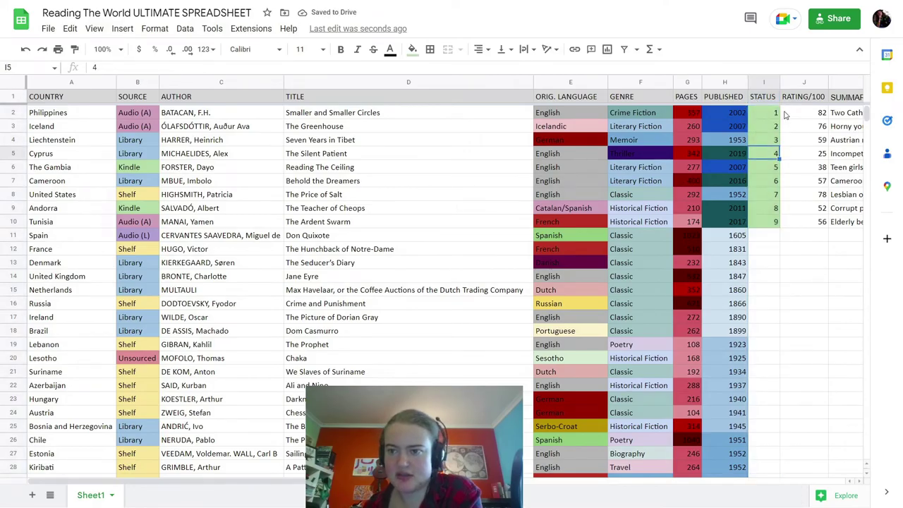
left_click(797, 149)
left_click(806, 208)
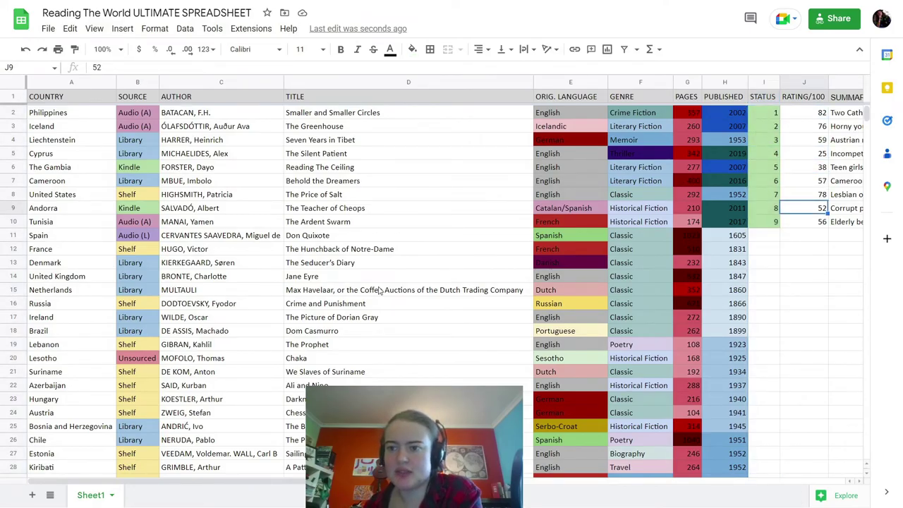
left_click(762, 224)
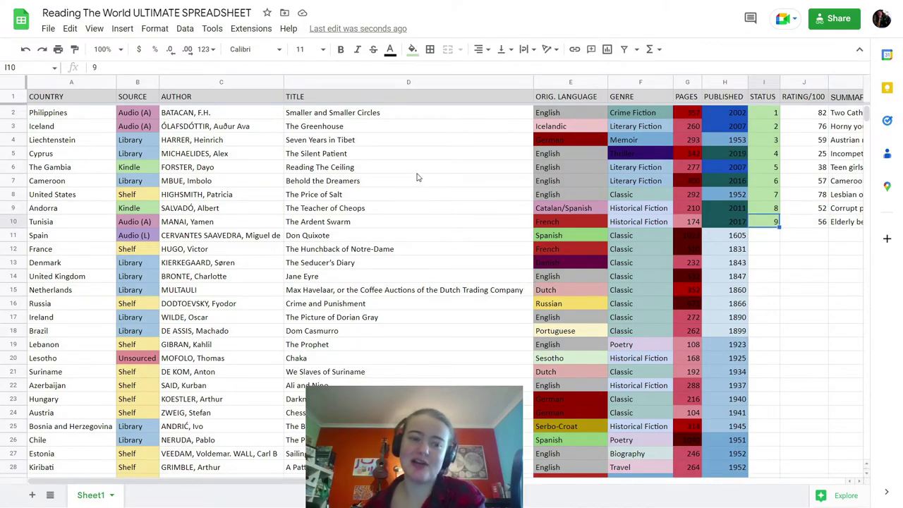
scroll(422, 242, "down", 20)
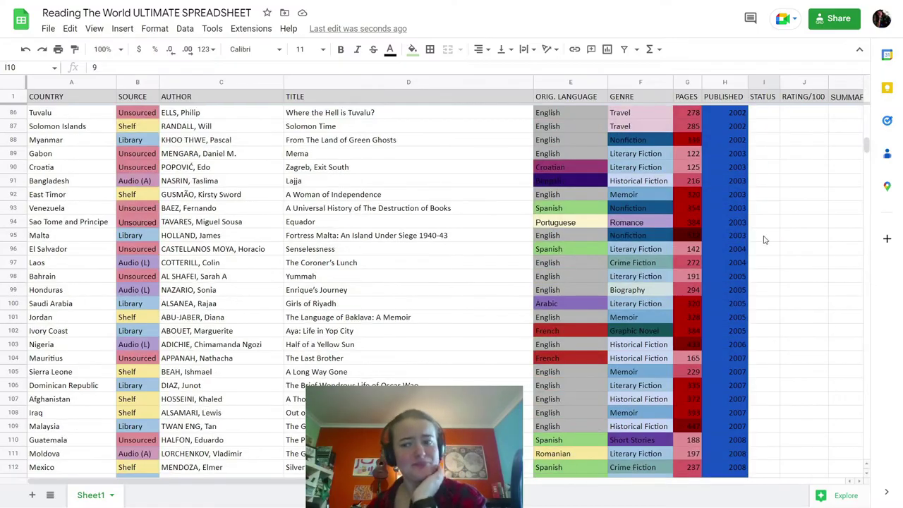
scroll(355, 246, "down", 20)
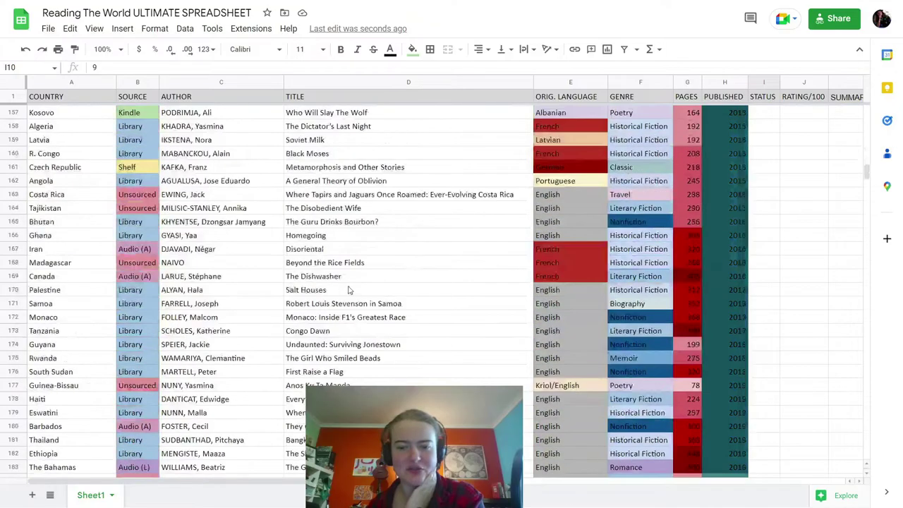
left_click_drag(866, 178, 867, 106)
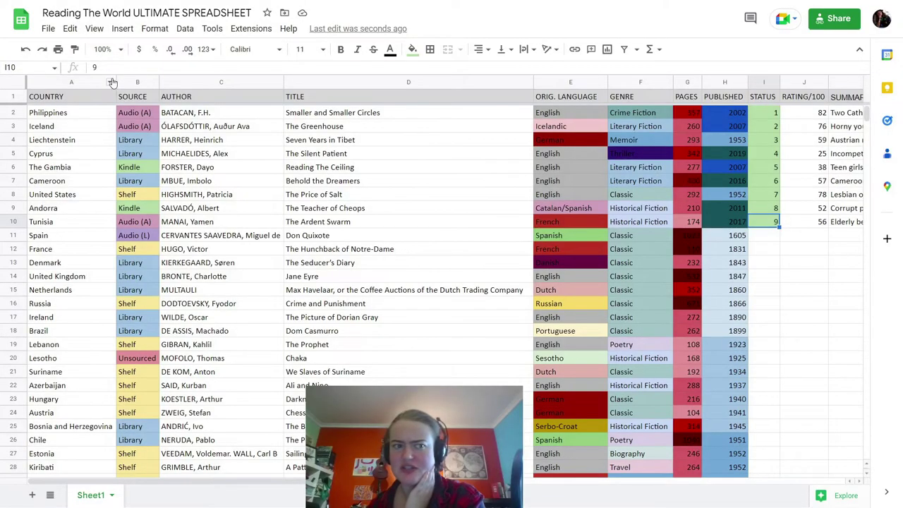
Restore alphabetical country order with Ctrl+Z and check Bahrain's Unsourced and Bangladesh's Audio (A) entries.
key("ctrl+z")
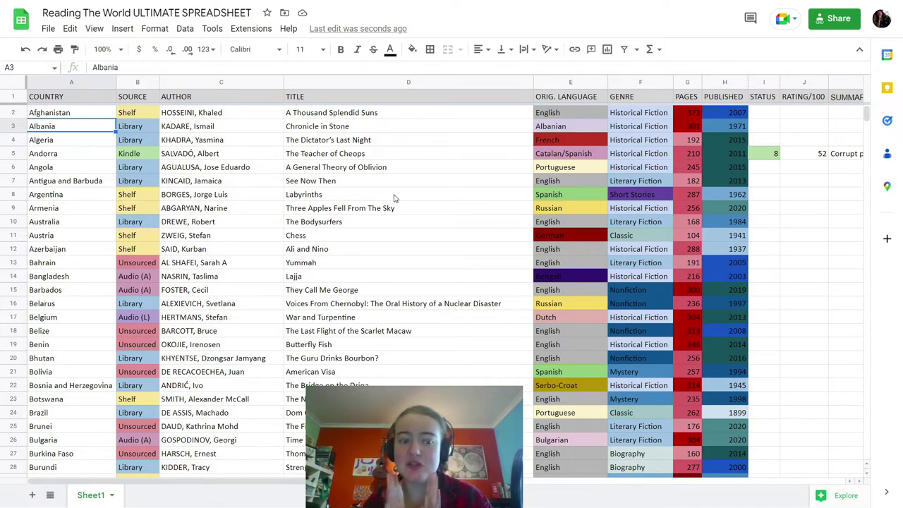
left_click(125, 267)
left_click(139, 279)
key("Up")
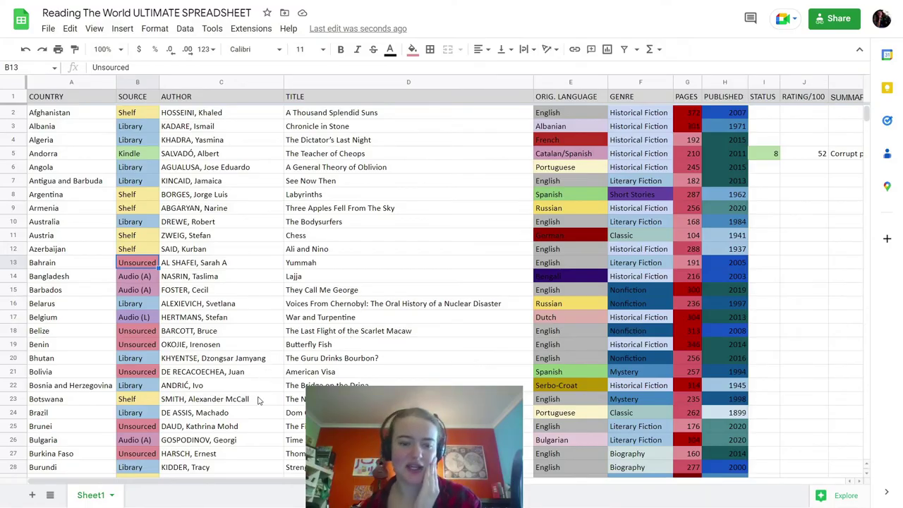
scroll(494, 332, "down", 20)
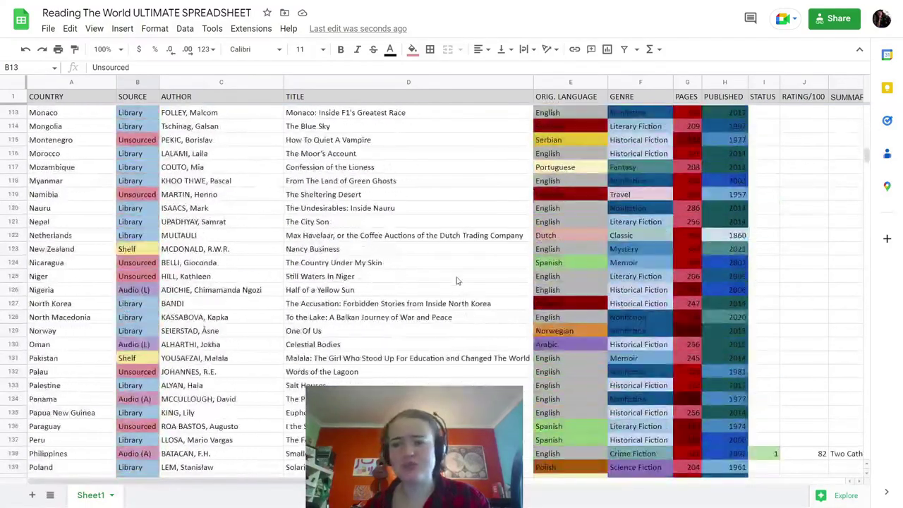
scroll(459, 285, "down", 15)
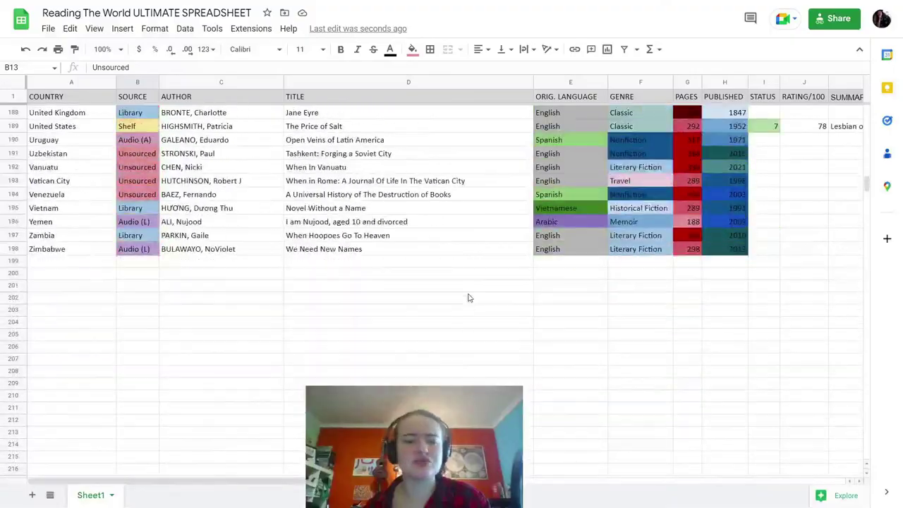
scroll(469, 297, "up", 20)
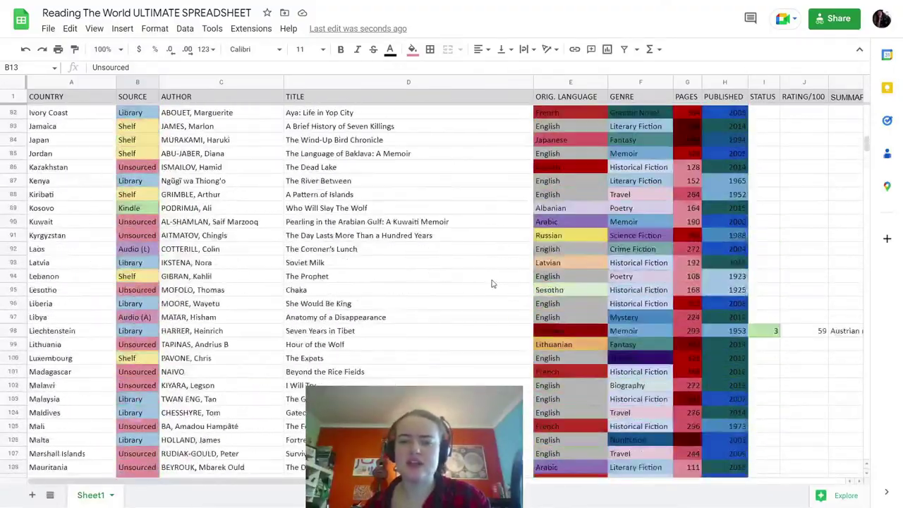
scroll(493, 283, "up", 16)
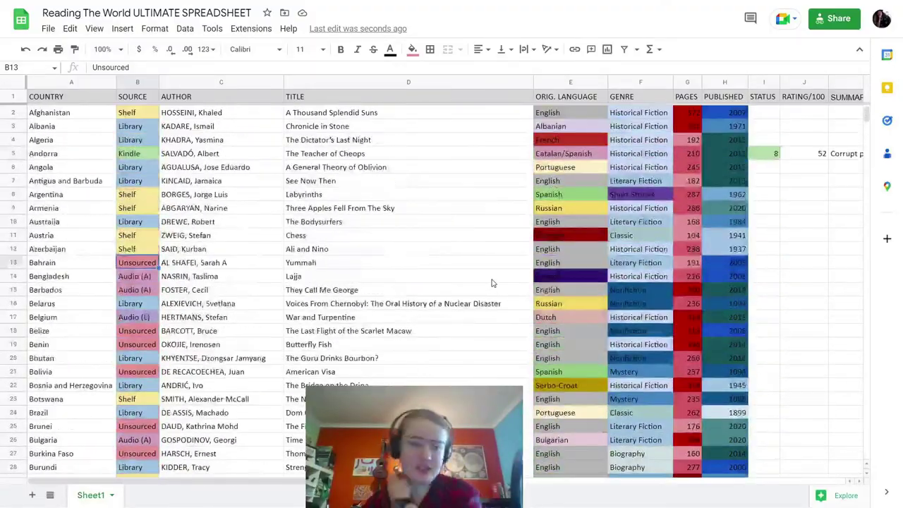